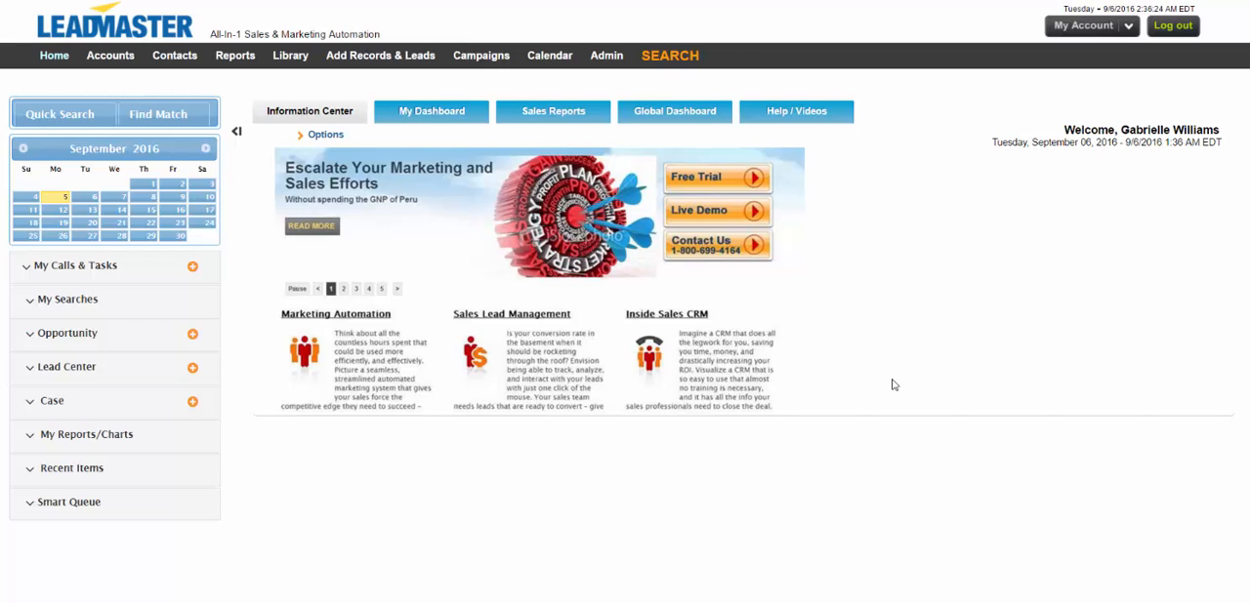
# Open the page customization for the Sales Update record page from the administration area.
pyautogui.moveTo(606, 59)
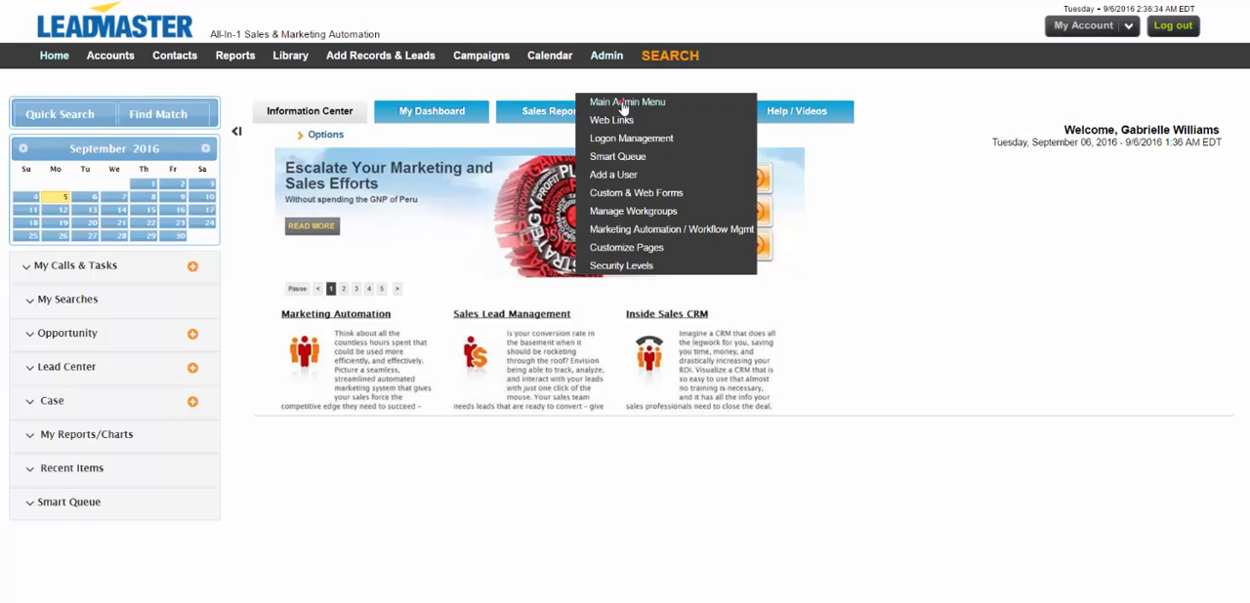
pyautogui.click(621, 100)
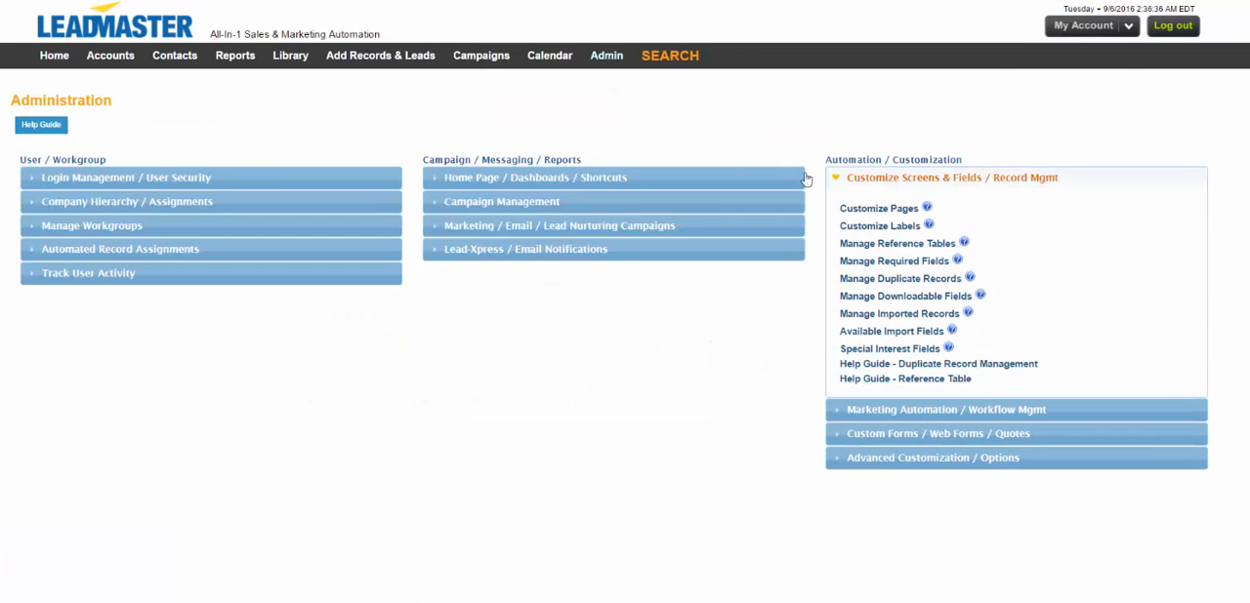
pyautogui.click(897, 208)
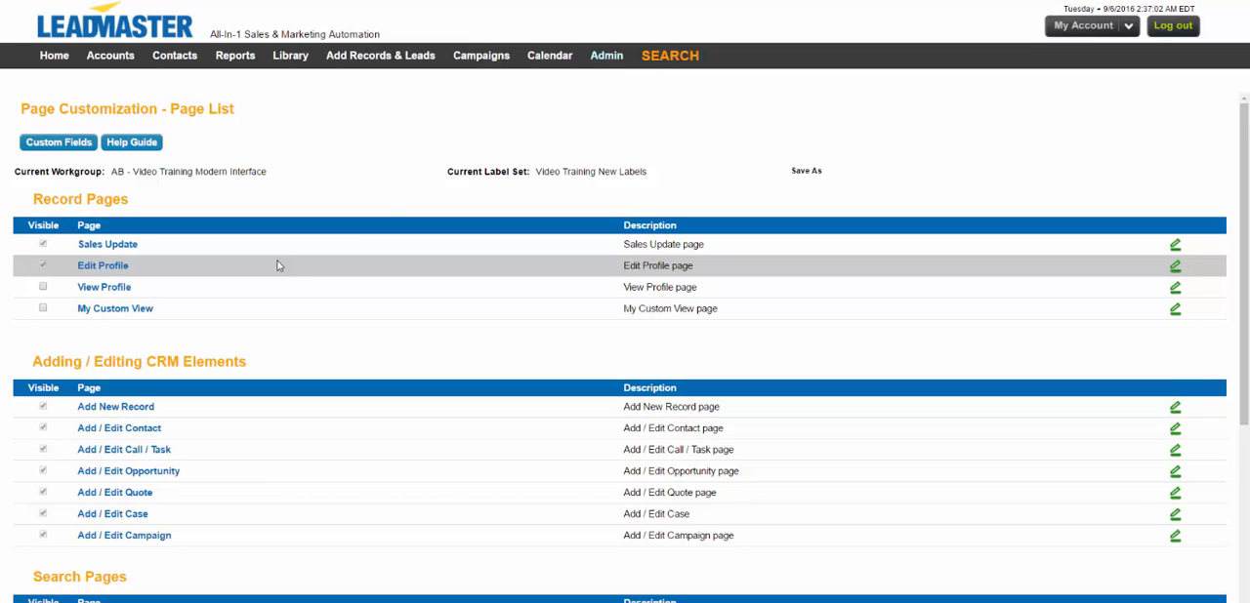
pyautogui.click(114, 245)
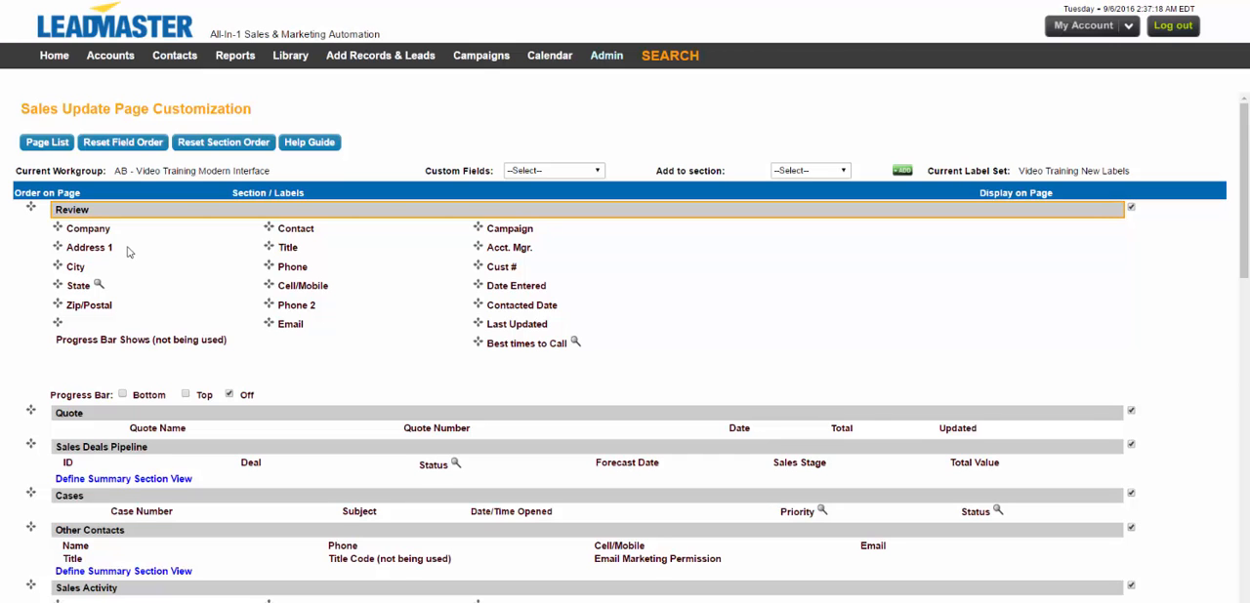
# In the Sales Activity section, relabel Stat16 as "Schedule an Appointment", mark it as being used, and submit.
pyautogui.scroll(-3, 134, 252)
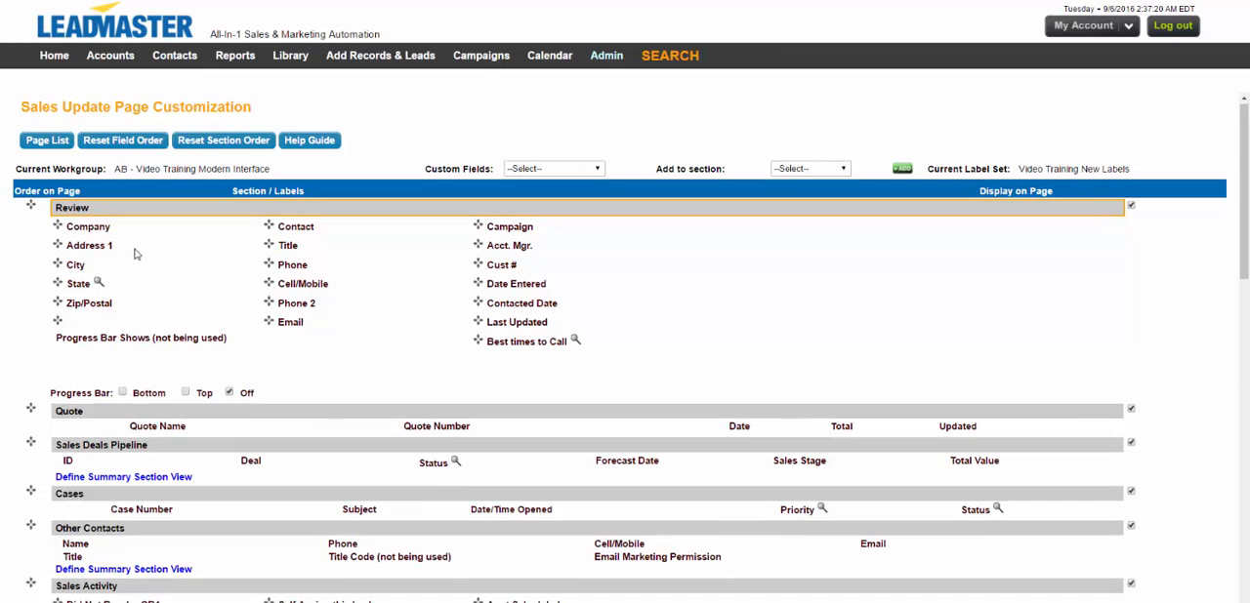
pyautogui.scroll(-2, 135, 253)
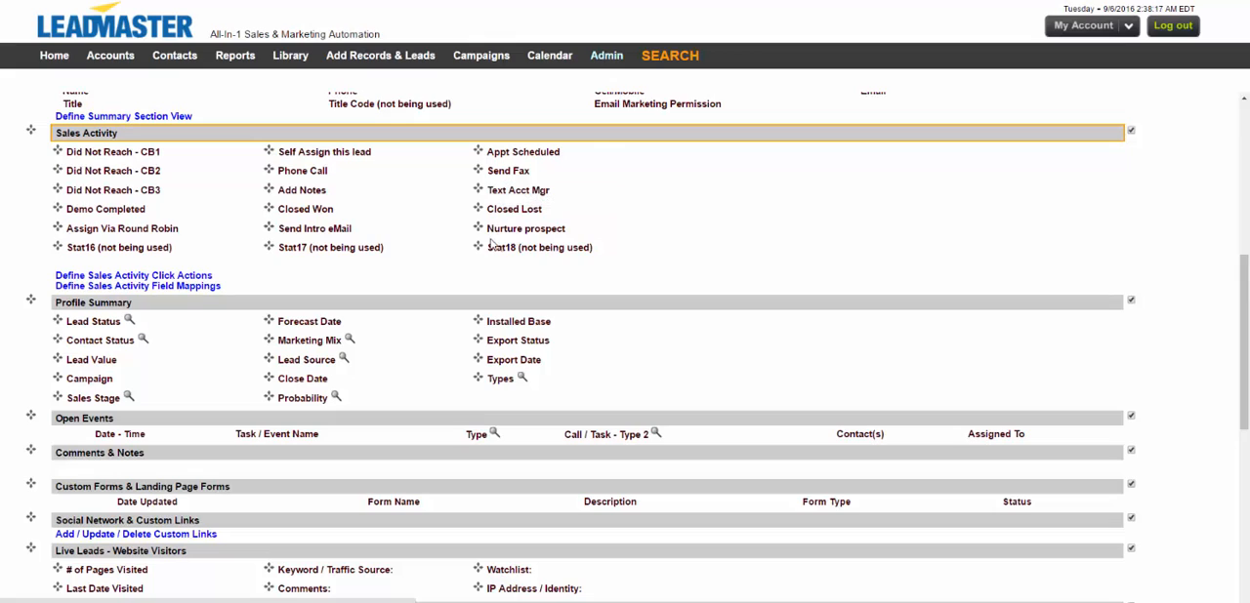
pyautogui.click(155, 256)
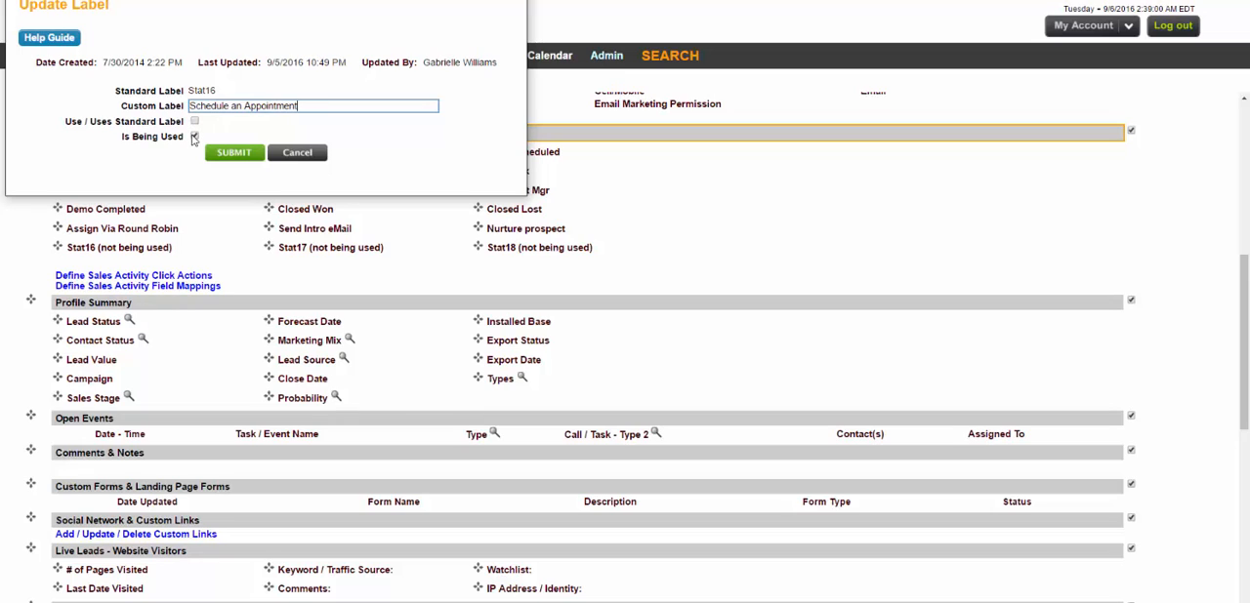
pyautogui.click(195, 137)
pyautogui.click(193, 135)
pyautogui.click(240, 154)
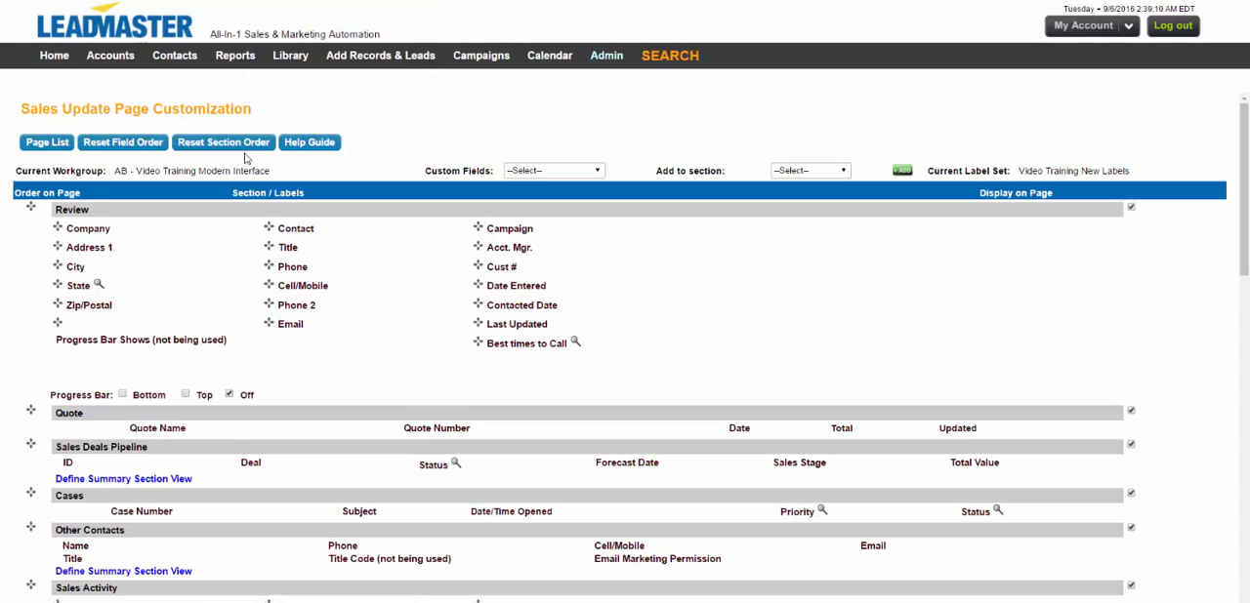
# Relabel the Stat17 sales activity as "Schedule Call for Tomorrow", mark it as being used, and submit.
pyautogui.scroll(-3, 245, 158)
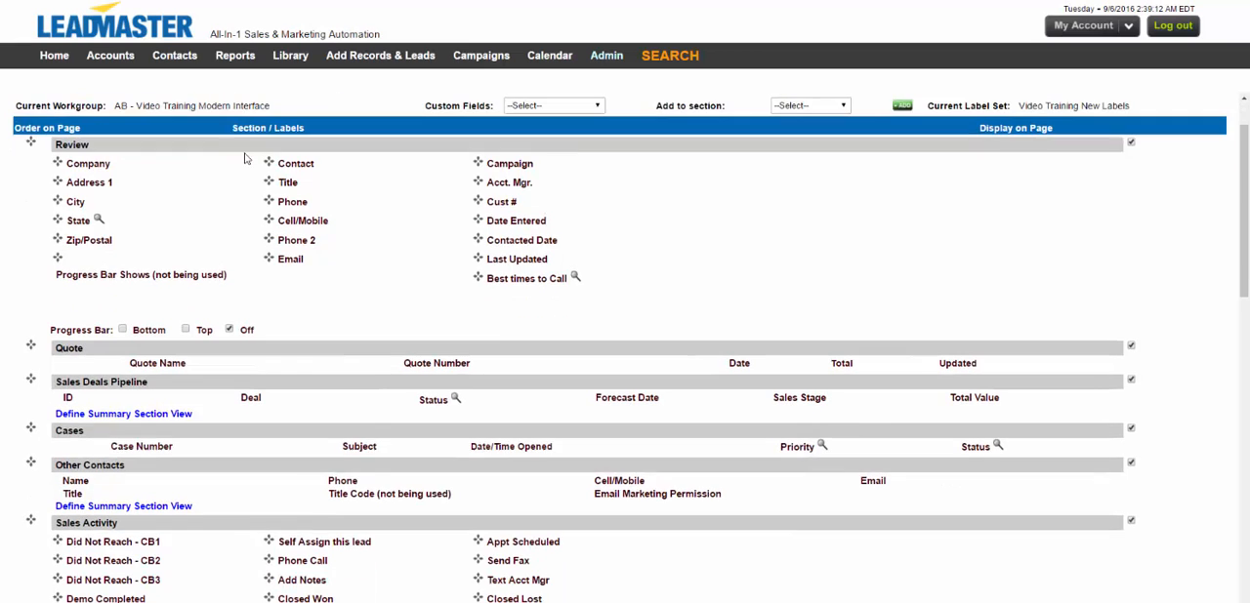
pyautogui.scroll(-3, 245, 158)
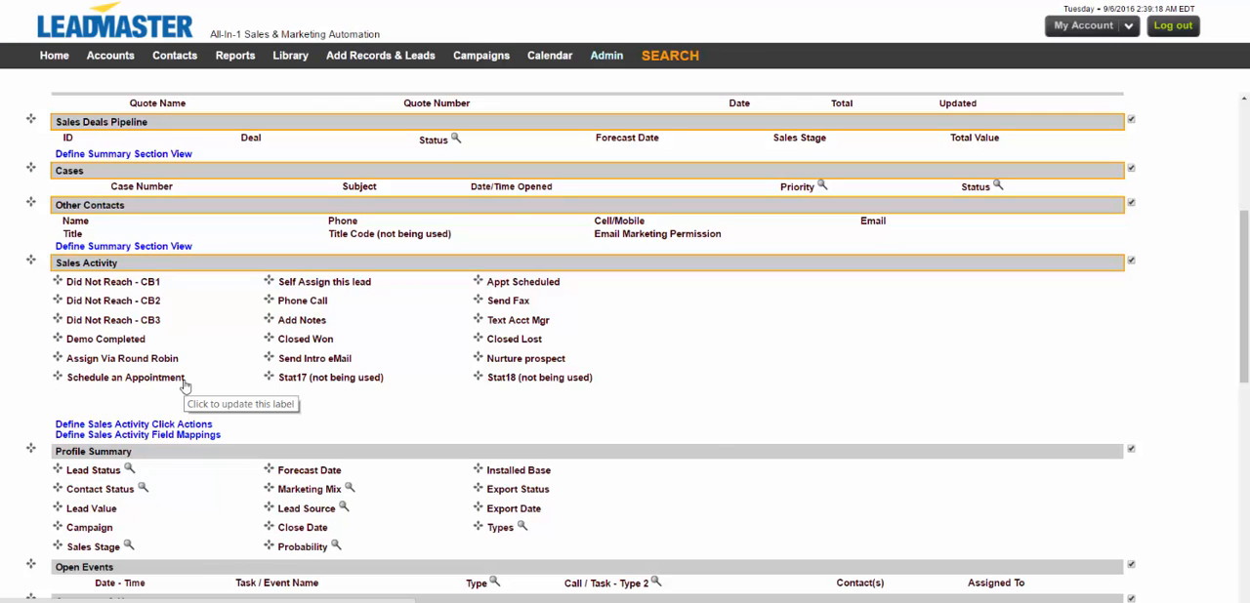
pyautogui.click(292, 382)
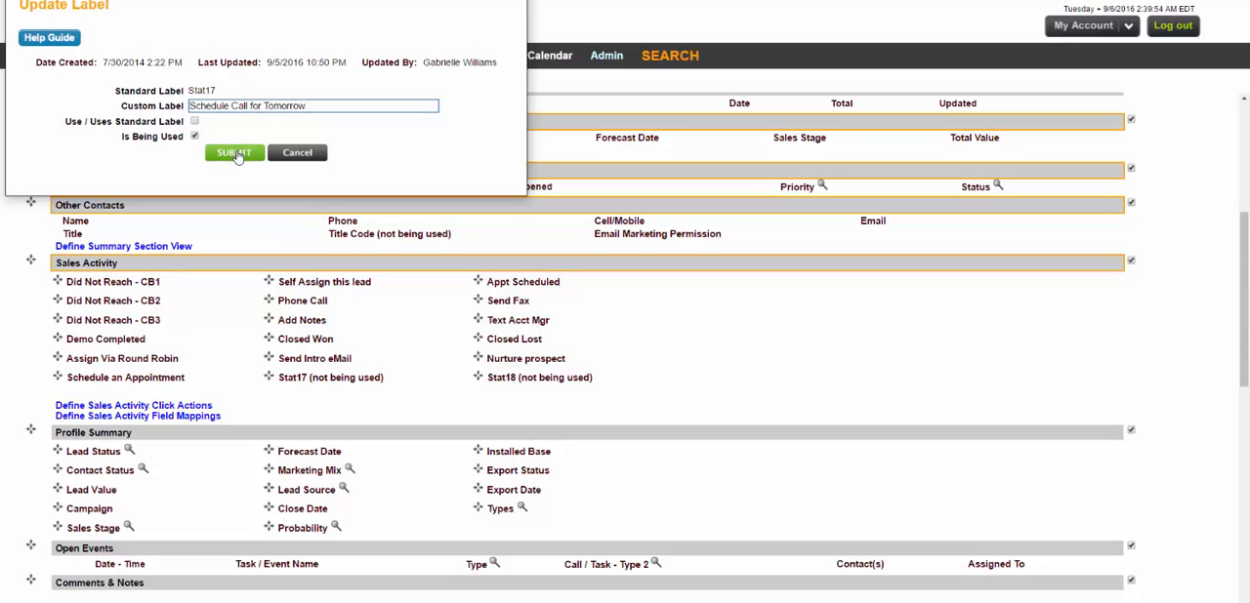
pyautogui.click(238, 157)
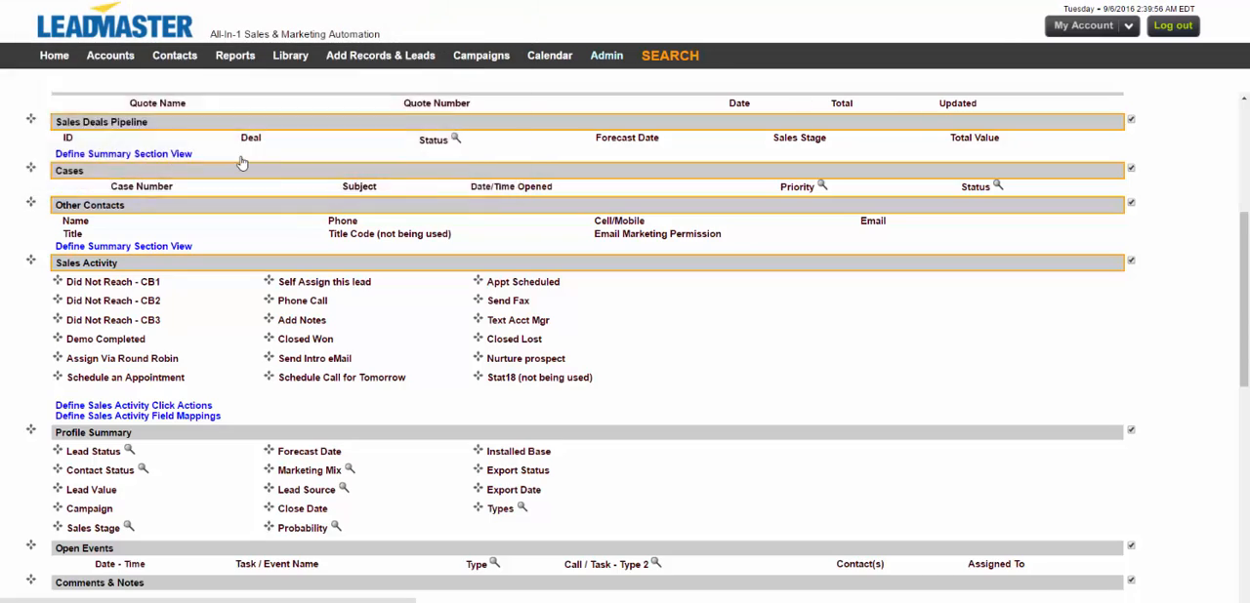
# In the Sales Activity click actions, set the action for Schedule an Appointment to Add Call / Task.
pyautogui.scroll(-4, 241, 161)
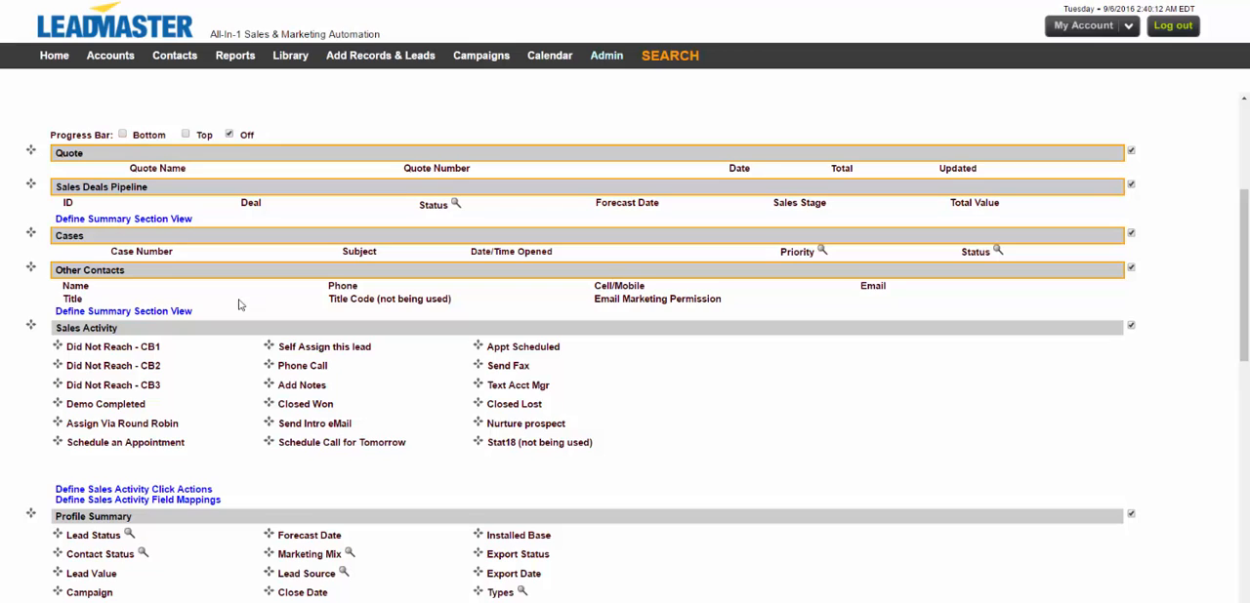
pyautogui.click(184, 489)
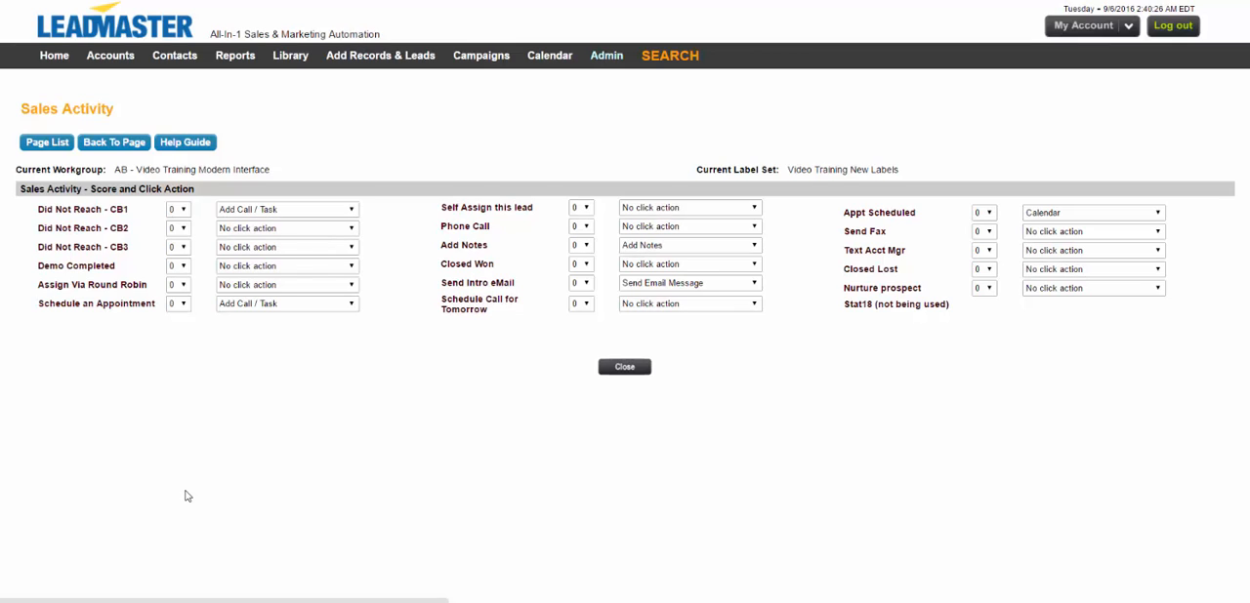
pyautogui.click(297, 305)
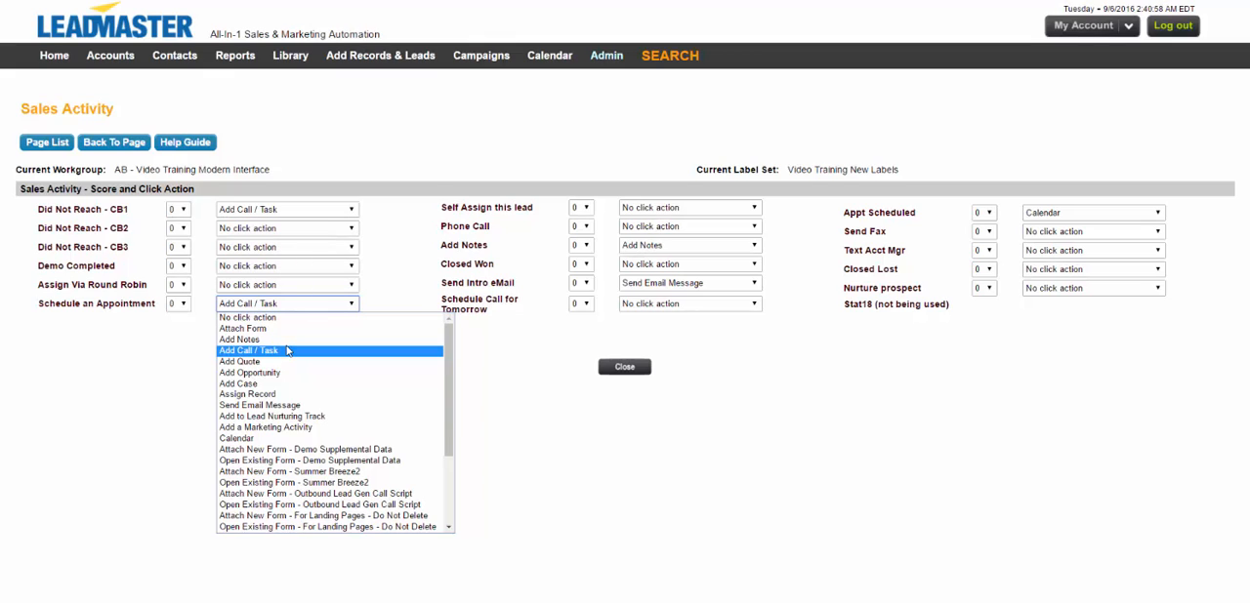
pyautogui.click(286, 349)
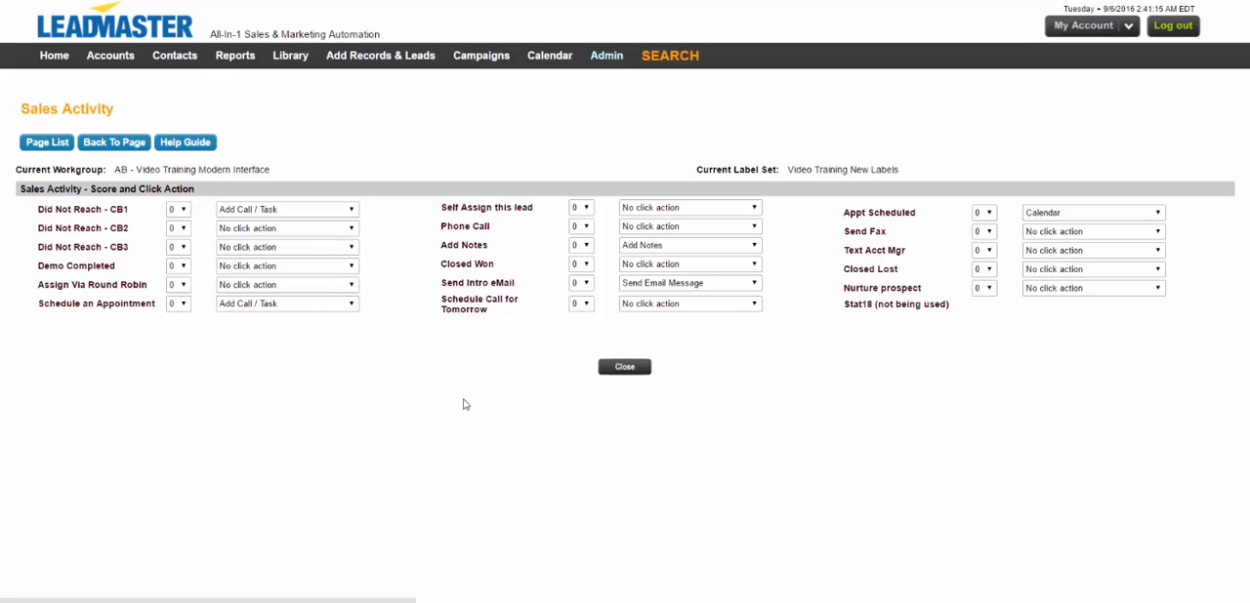
# Set Schedule Call for Tomorrow to No click action and close the click action settings.
pyautogui.click(658, 306)
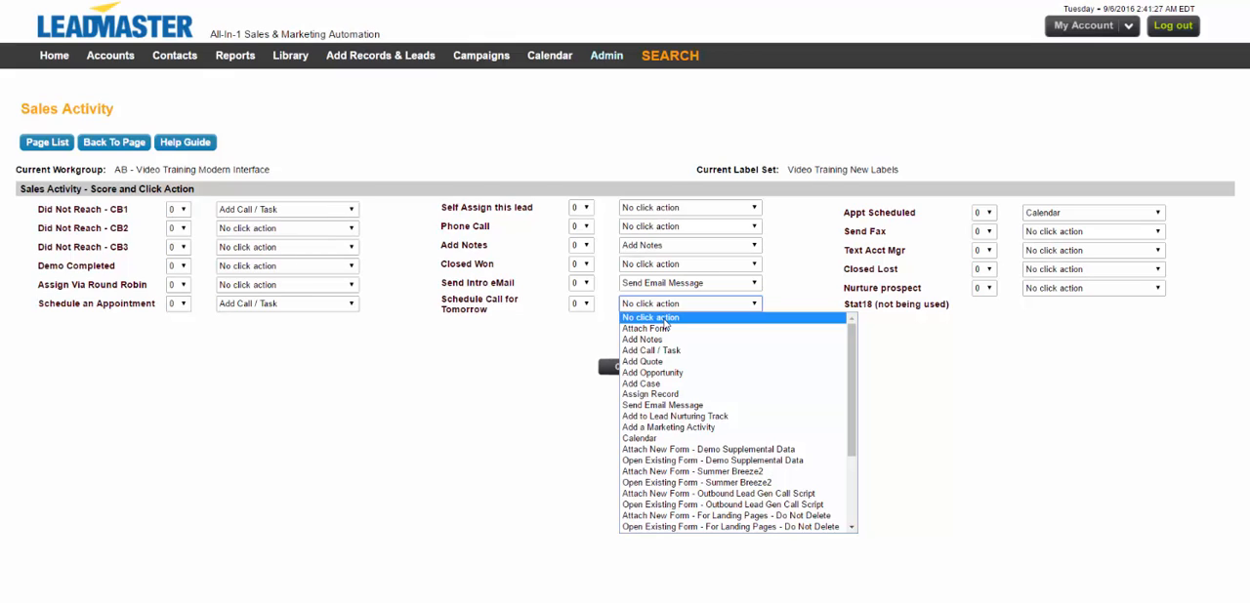
pyautogui.click(663, 320)
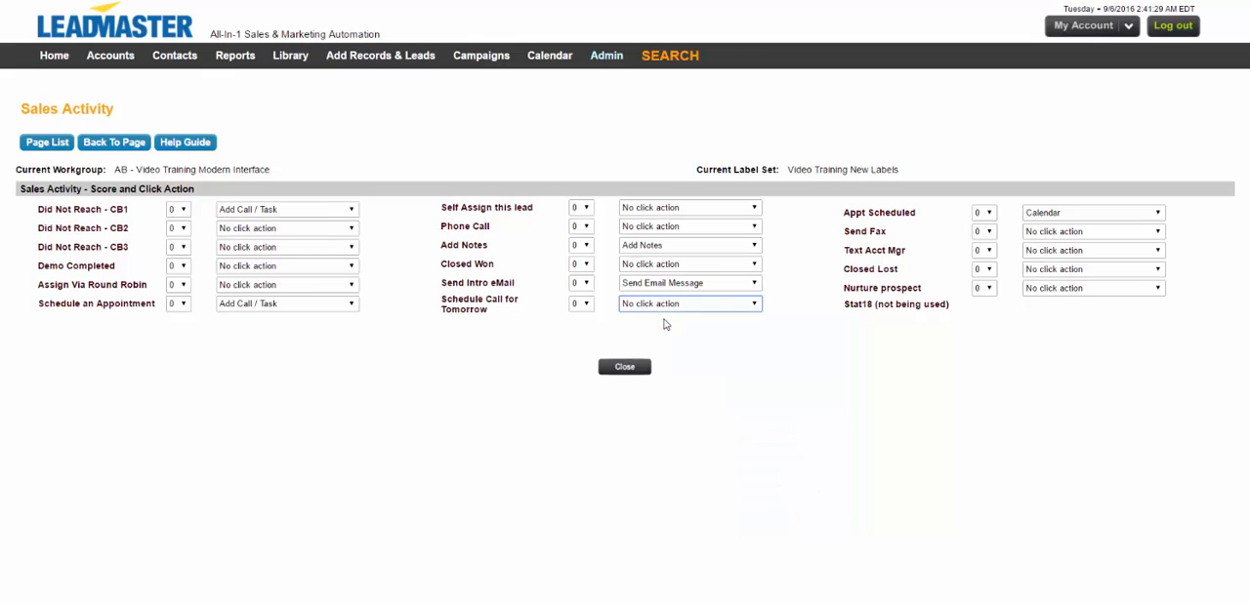
pyautogui.click(637, 370)
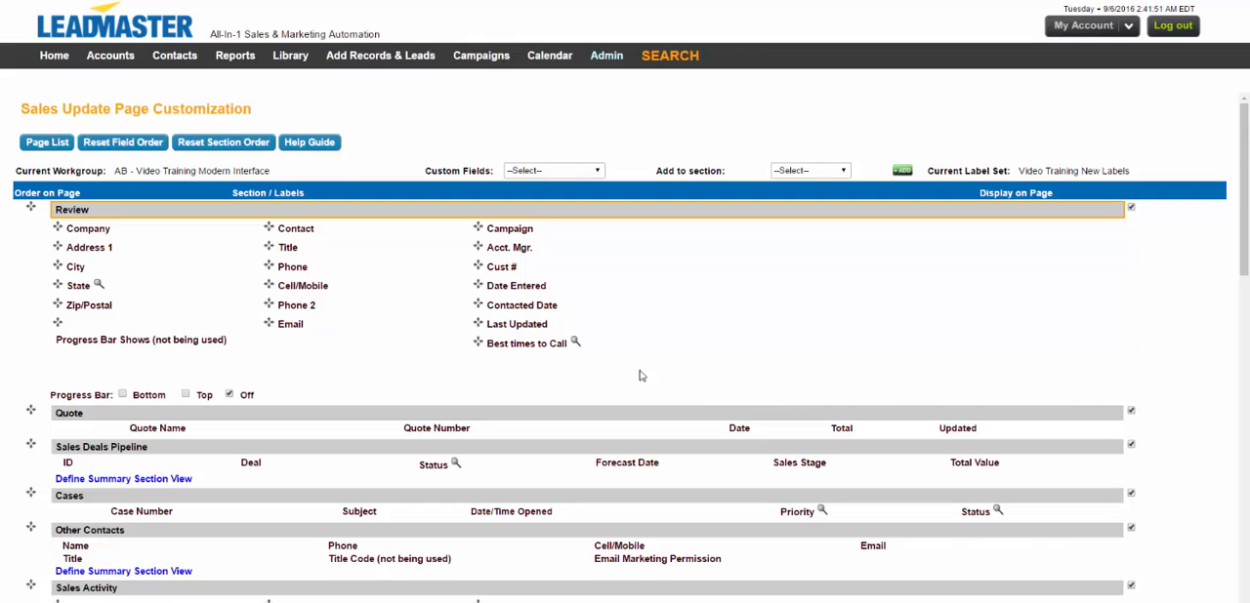
# Review the list of values for the Profile Summary's Sales Stage field, and return to the page customization.
pyautogui.scroll(-3, 640, 375)
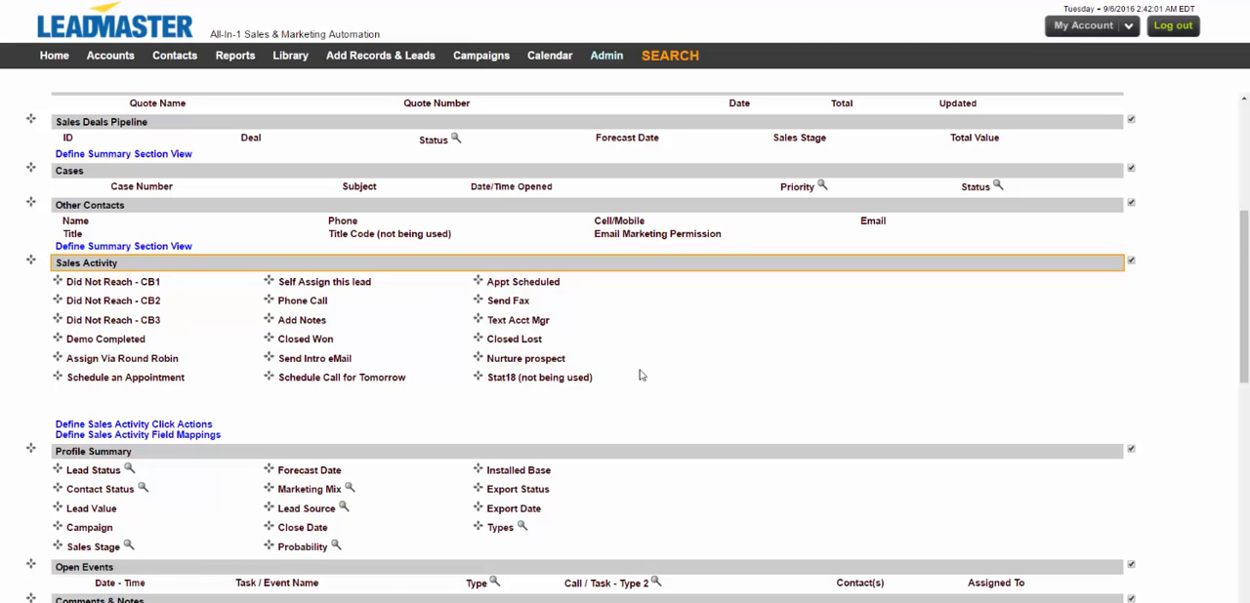
pyautogui.scroll(-1, 640, 375)
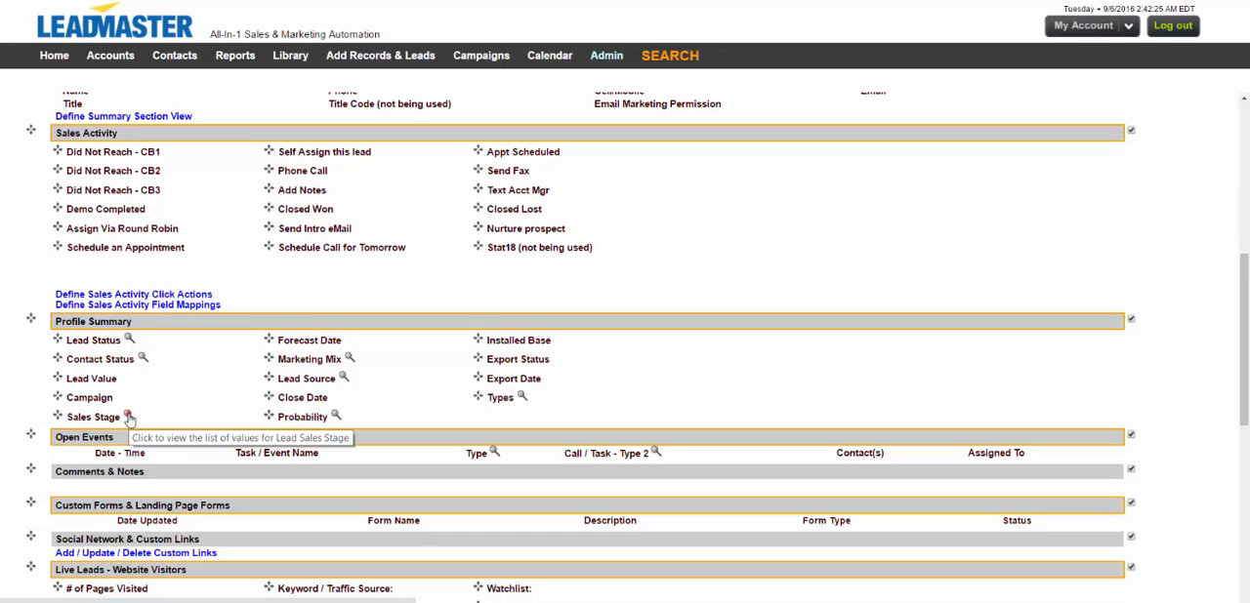
pyautogui.click(128, 417)
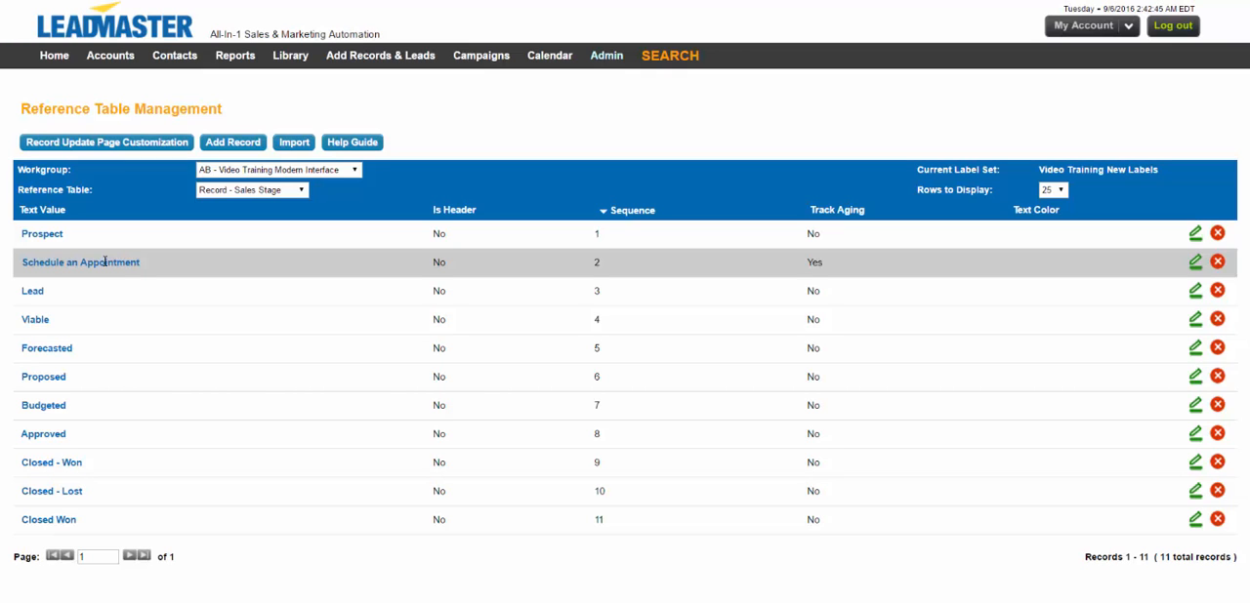
pyautogui.click(110, 142)
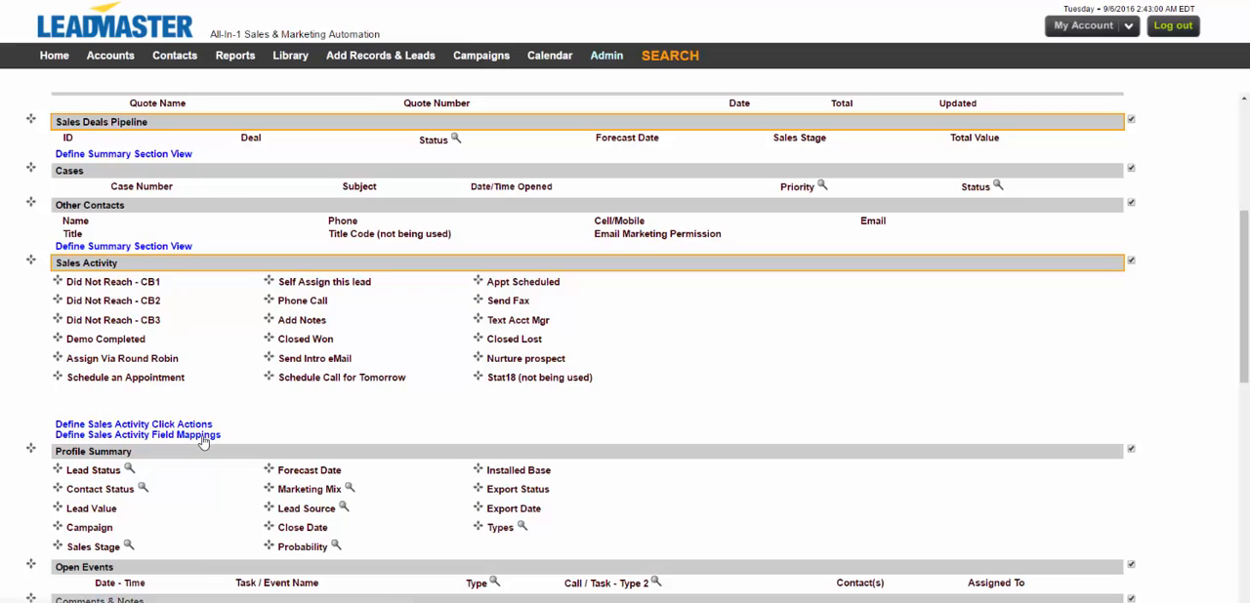
# In the Sales Activity field mappings, map Schedule an Appointment to the Sales Stage field.
pyautogui.click(202, 436)
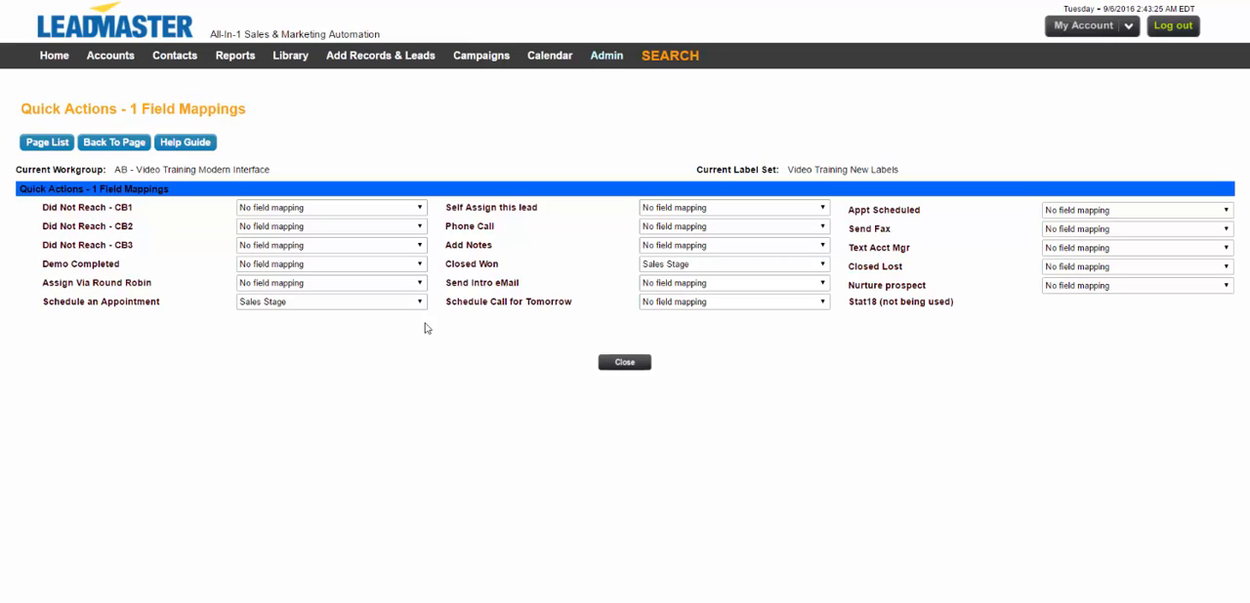
pyautogui.click(342, 302)
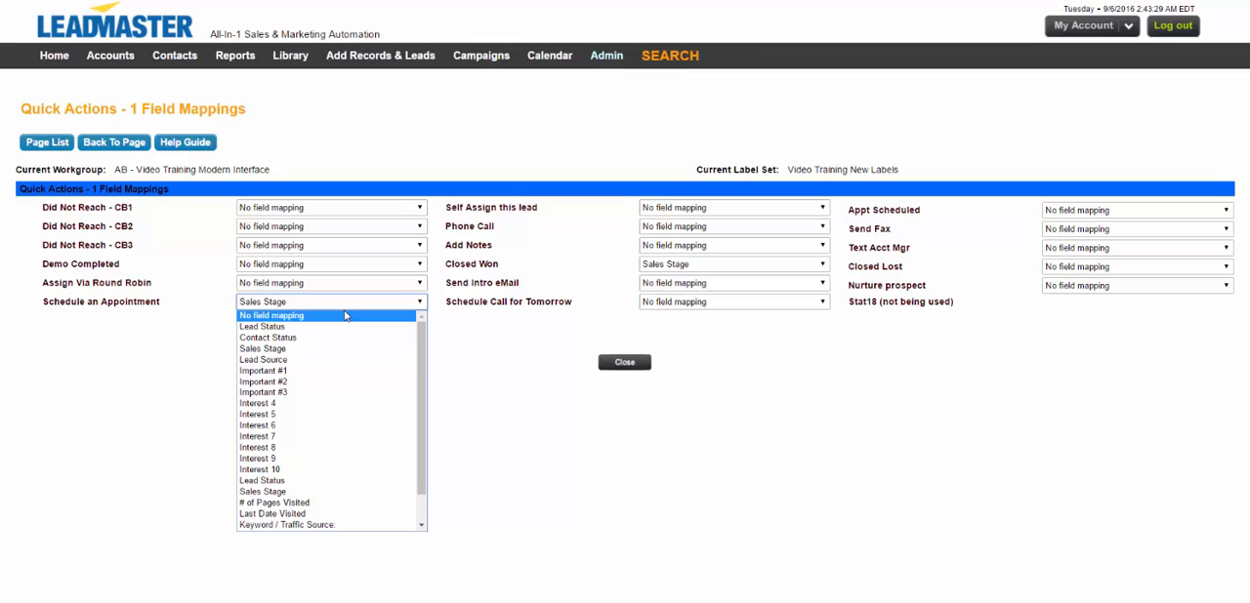
pyautogui.click(297, 349)
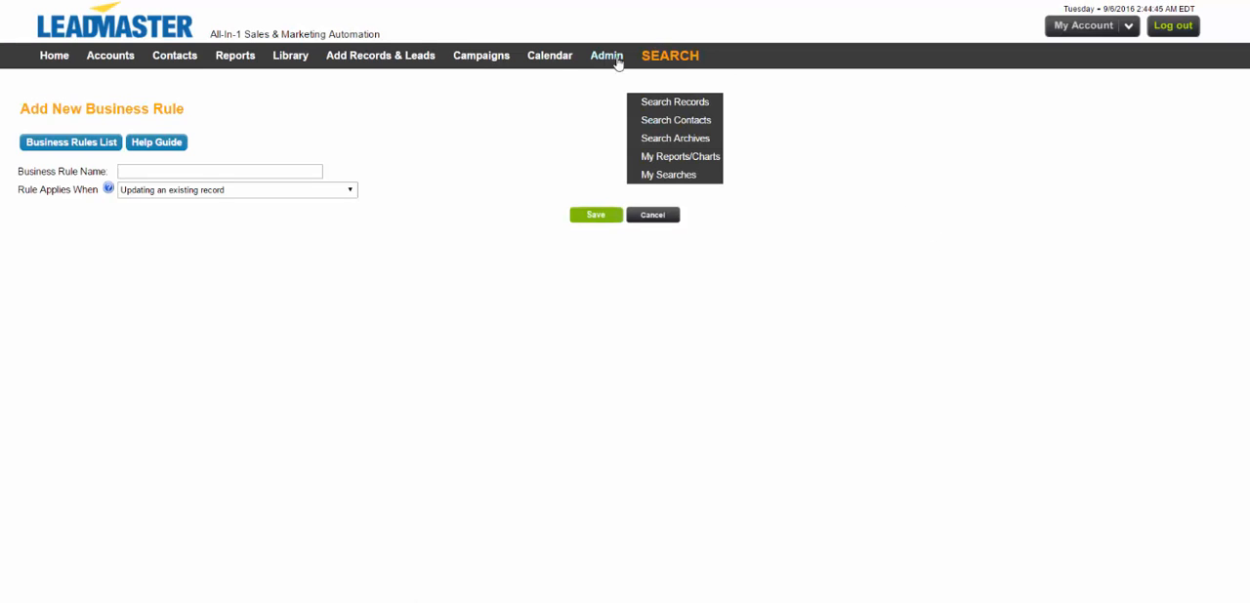
# Open the list of marketing automation business rules.
pyautogui.click(976, 205)
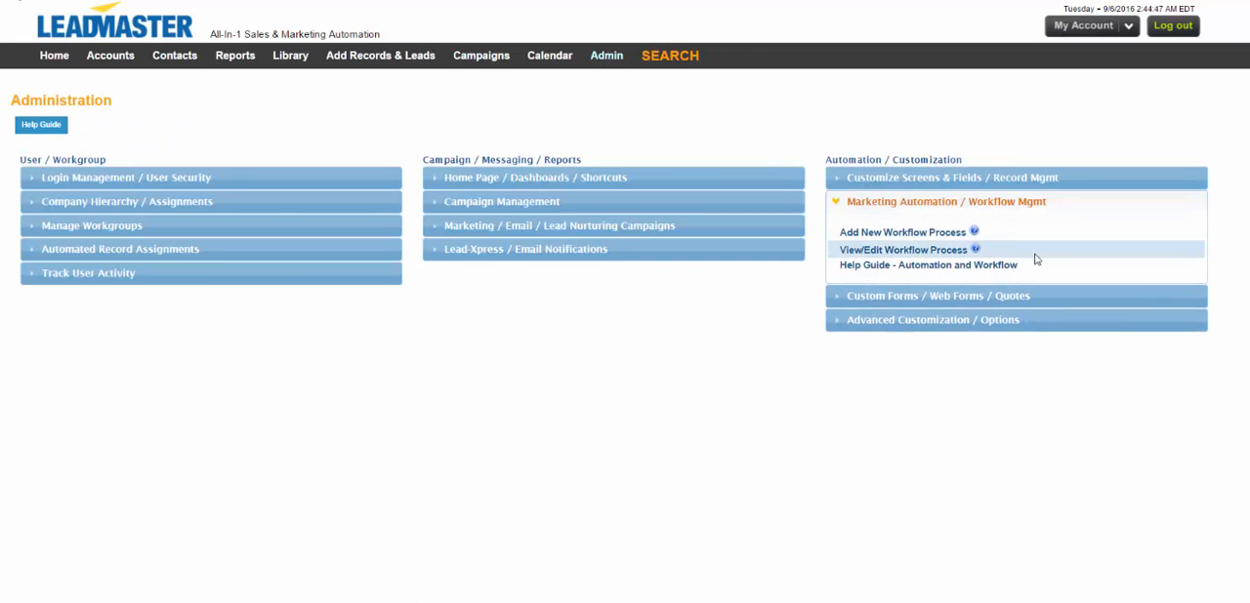
pyautogui.moveTo(612, 60)
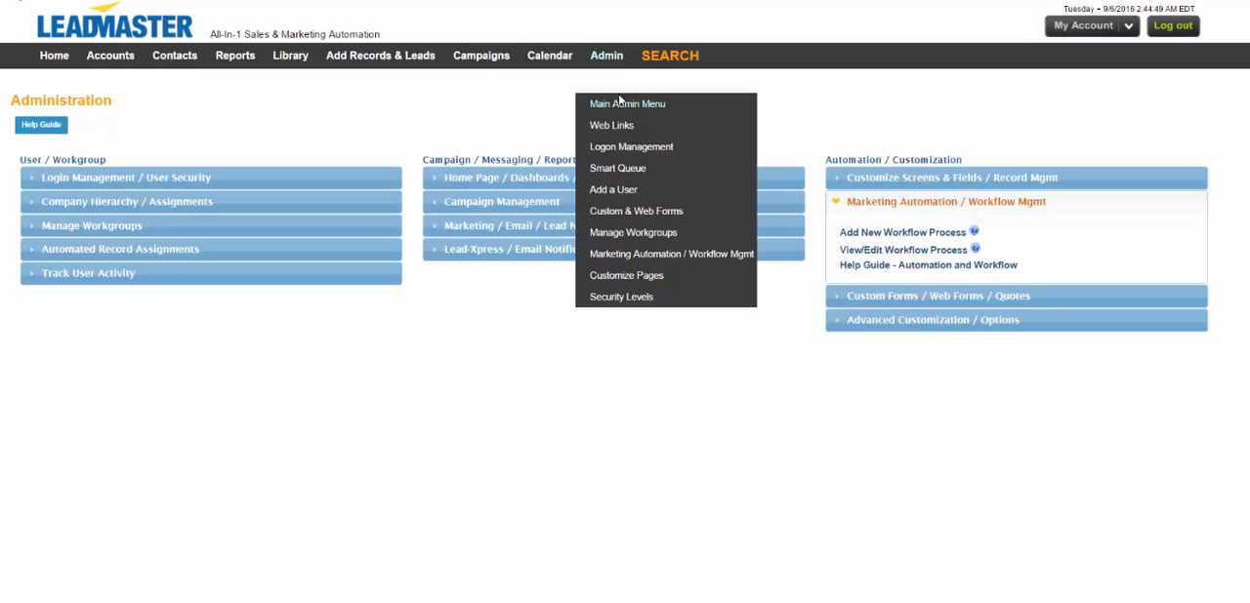
pyautogui.click(653, 257)
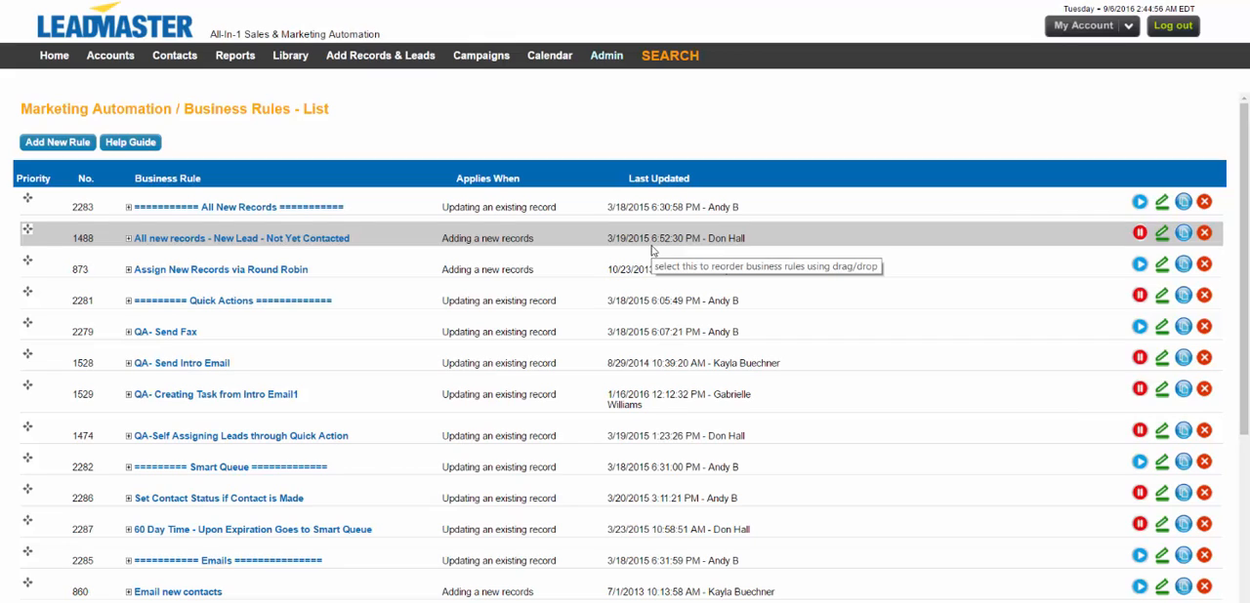
# Create a business rule named "QA- Schedule Call for Tomorrow" that applies when updating an existing record, and save it.
pyautogui.click(54, 141)
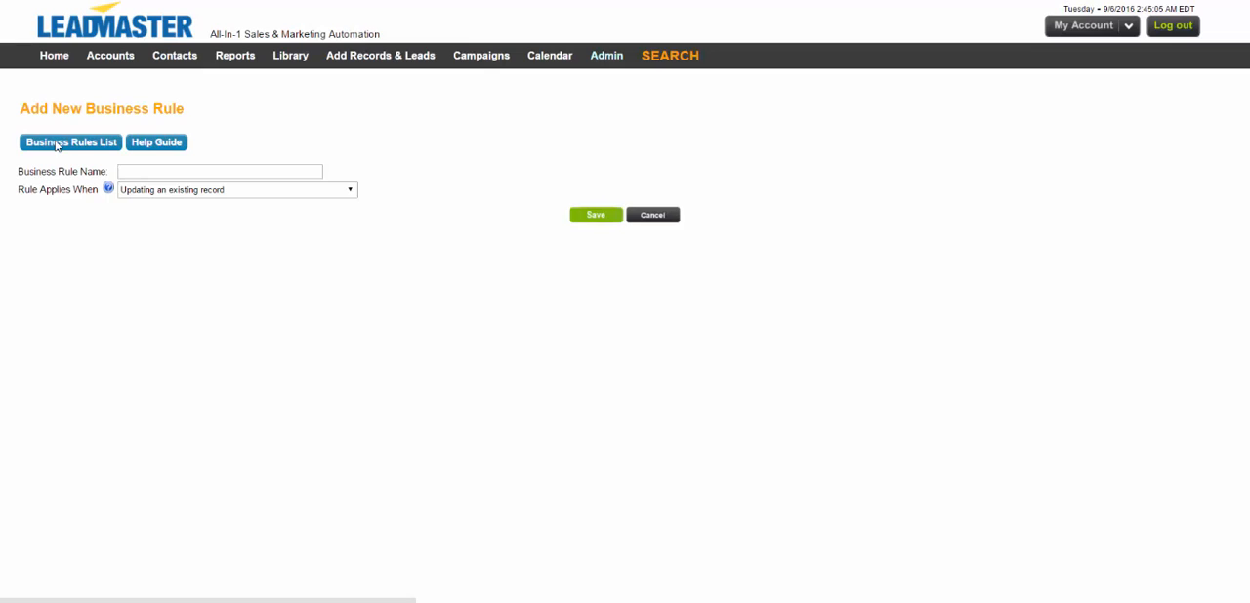
pyautogui.click(151, 172)
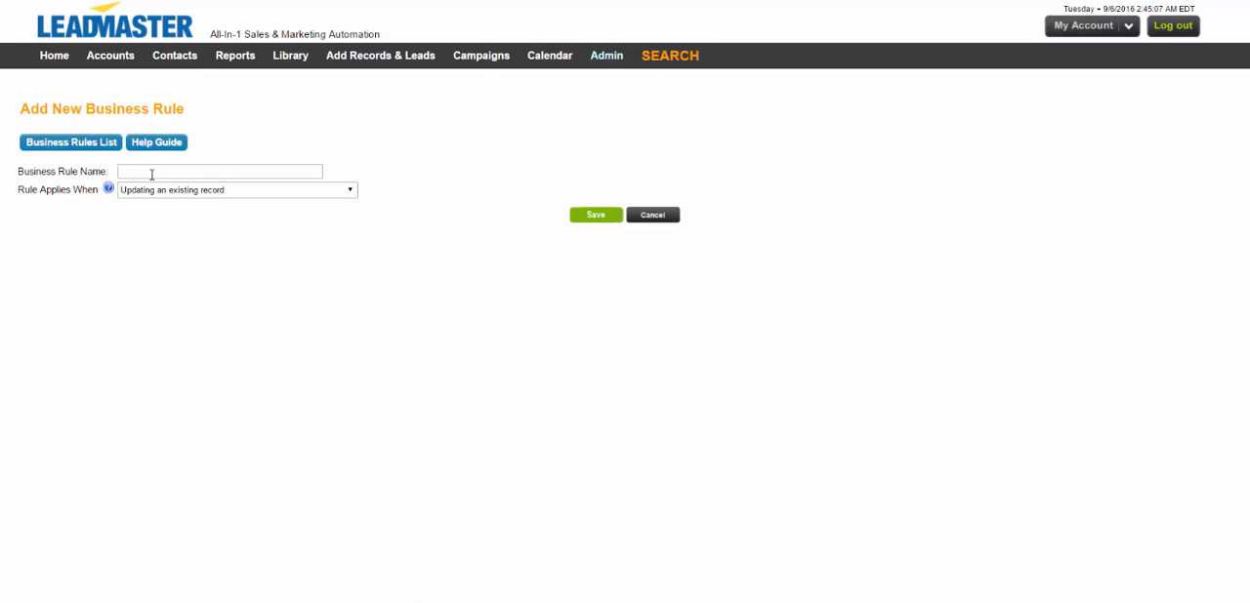
pyautogui.write('QA- Schedule Call for T')
pyautogui.write('omorrow')
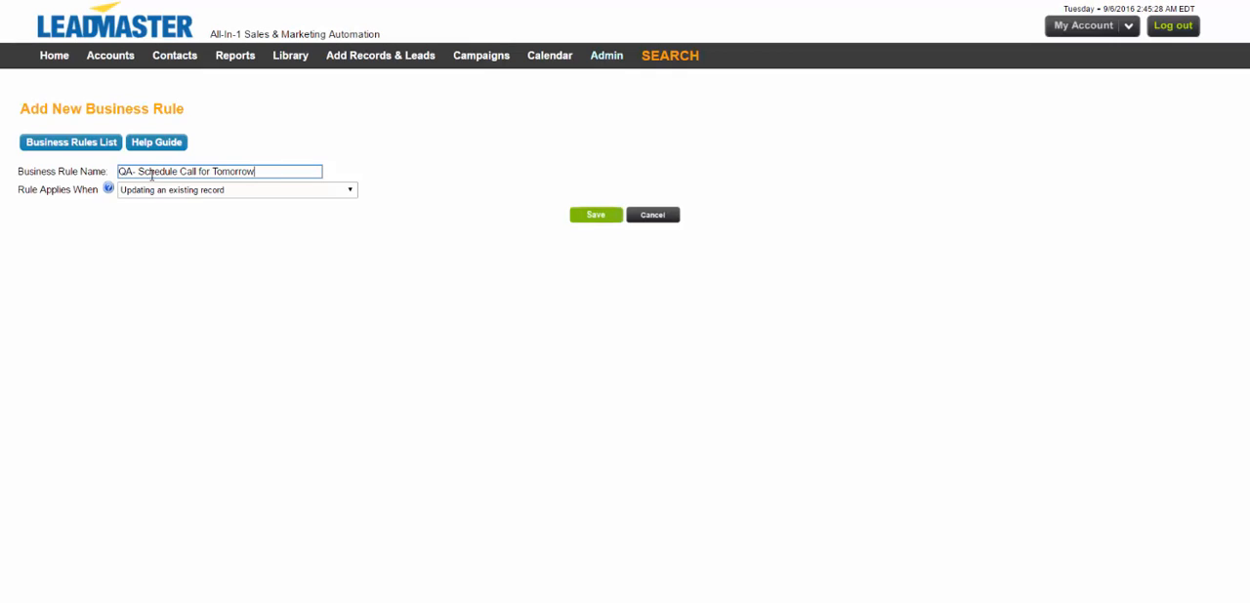
pyautogui.click(198, 191)
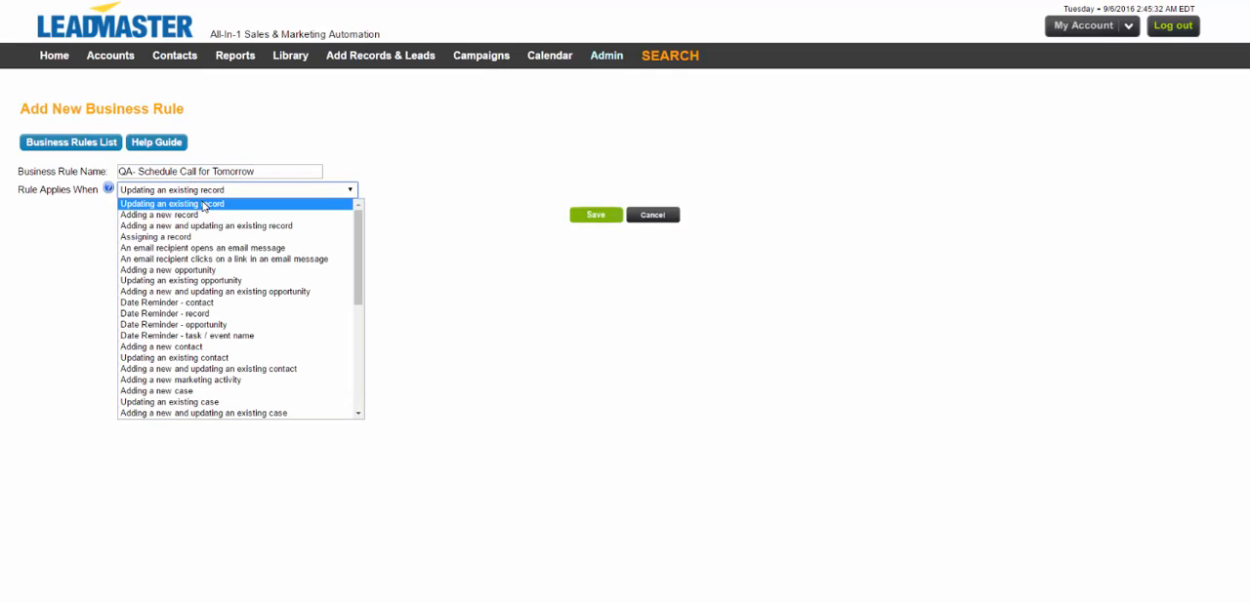
pyautogui.click(204, 203)
pyautogui.click(601, 219)
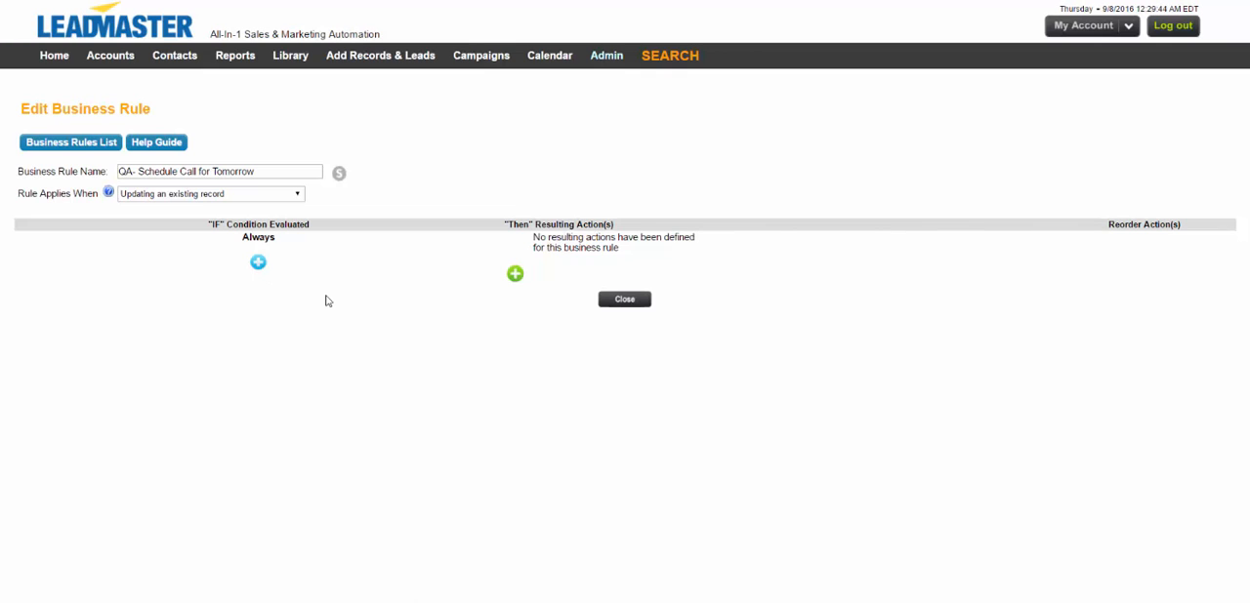
# Add and save a rule condition that applies when Sales Activity - Schedule Call for Tomorrow was checked.
pyautogui.click(258, 264)
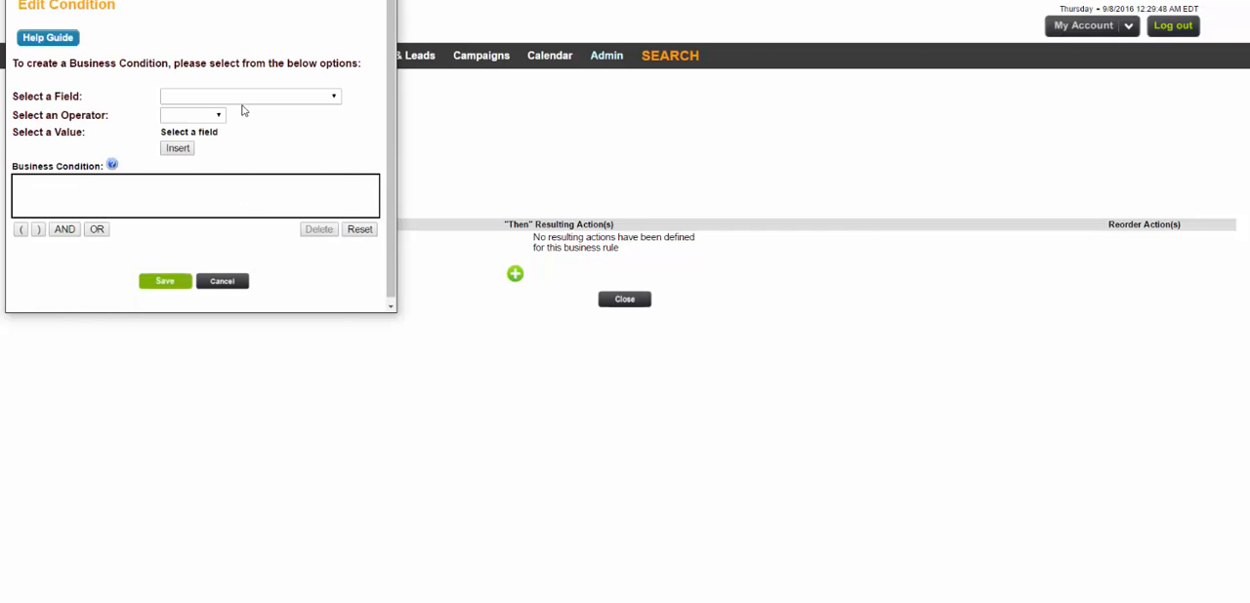
pyautogui.click(242, 97)
pyautogui.scroll(-10, 259, 212)
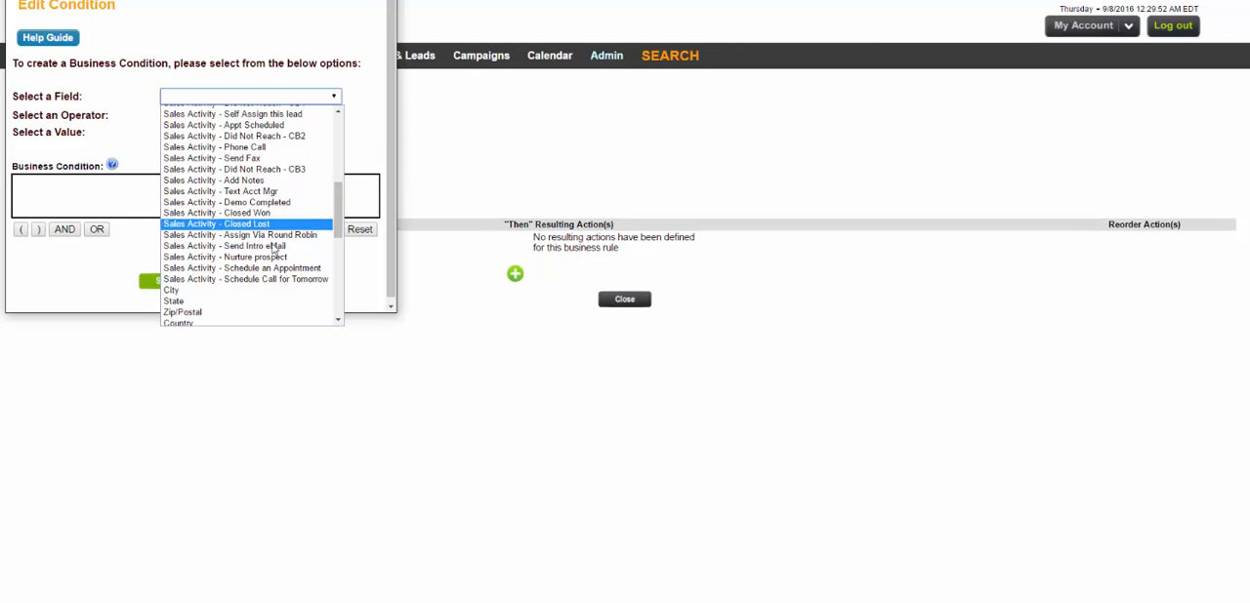
pyautogui.click(289, 280)
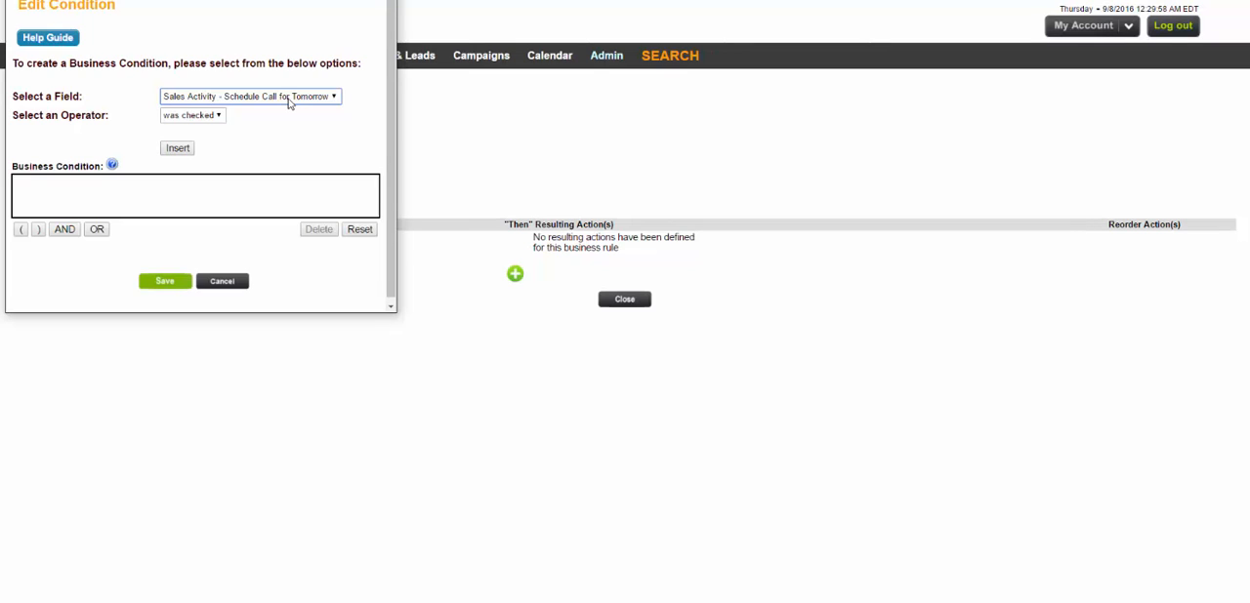
pyautogui.click(182, 149)
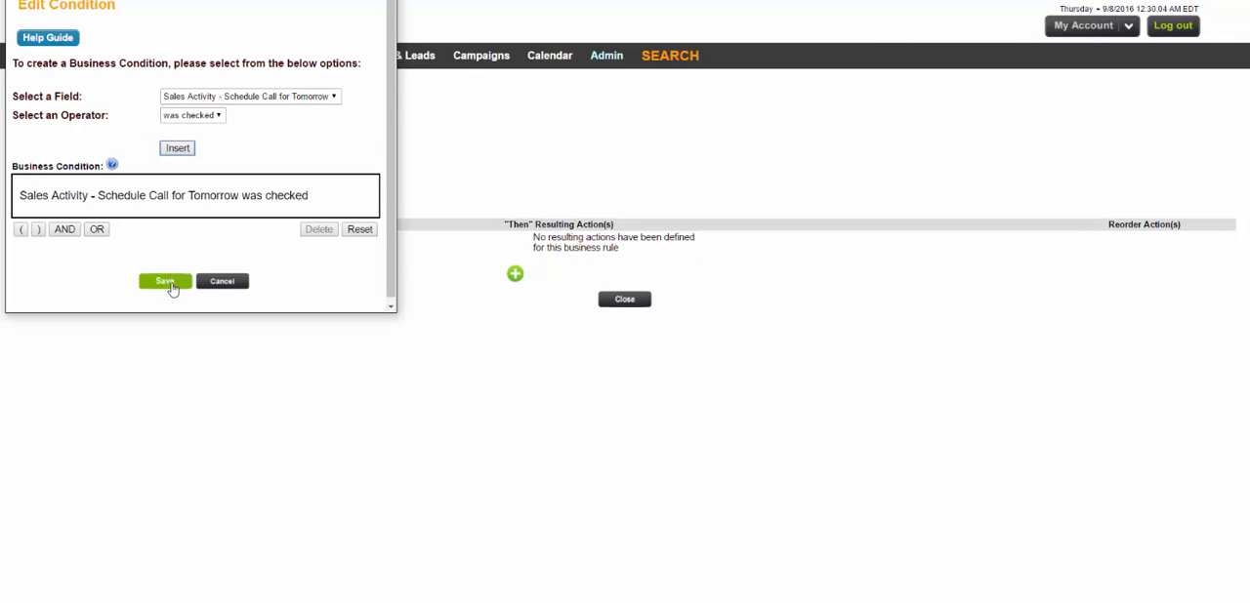
pyautogui.click(168, 282)
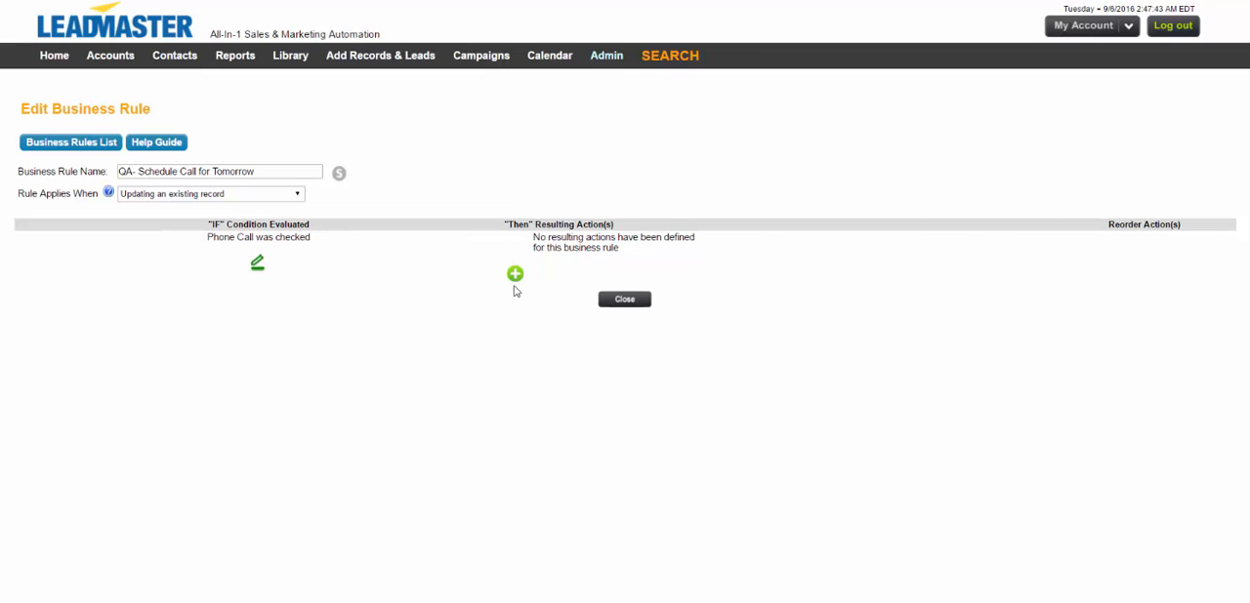
# Add an Add Call / Task action of type Phone Follow Up named "Follow up from Click Action".
pyautogui.click(515, 277)
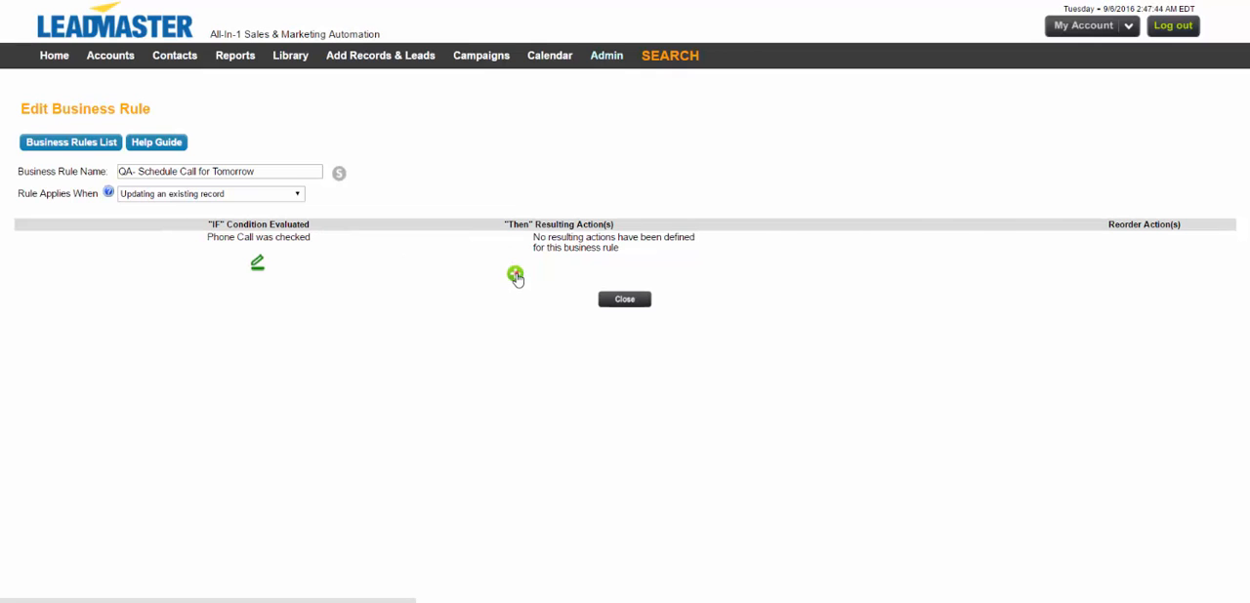
pyautogui.click(515, 276)
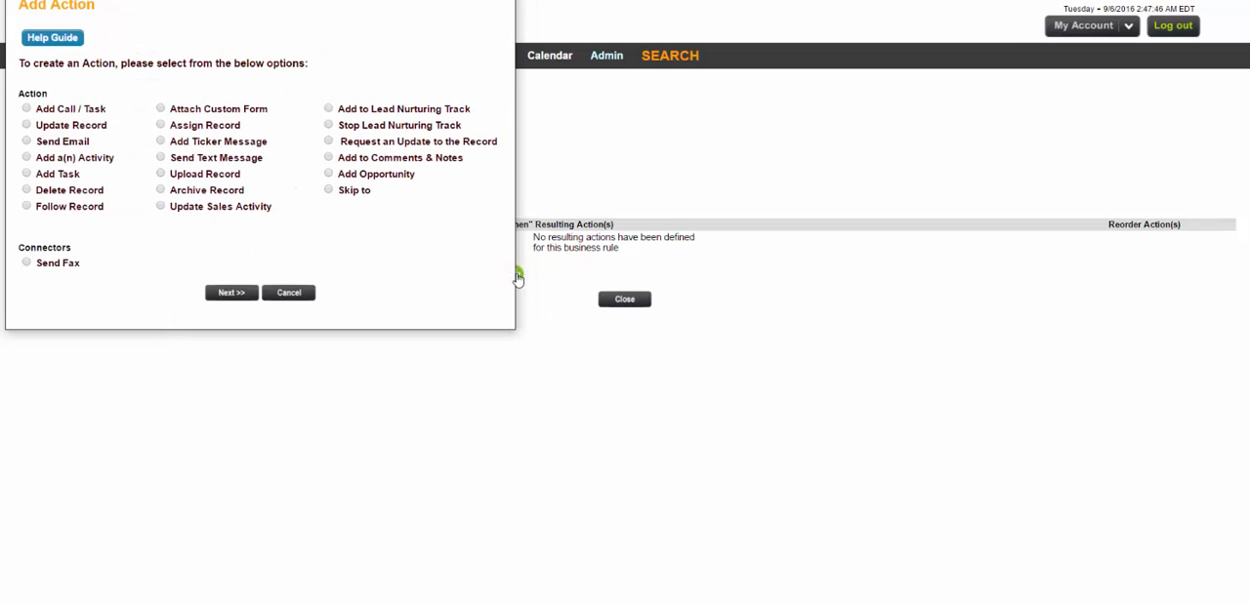
pyautogui.click(93, 109)
pyautogui.click(231, 293)
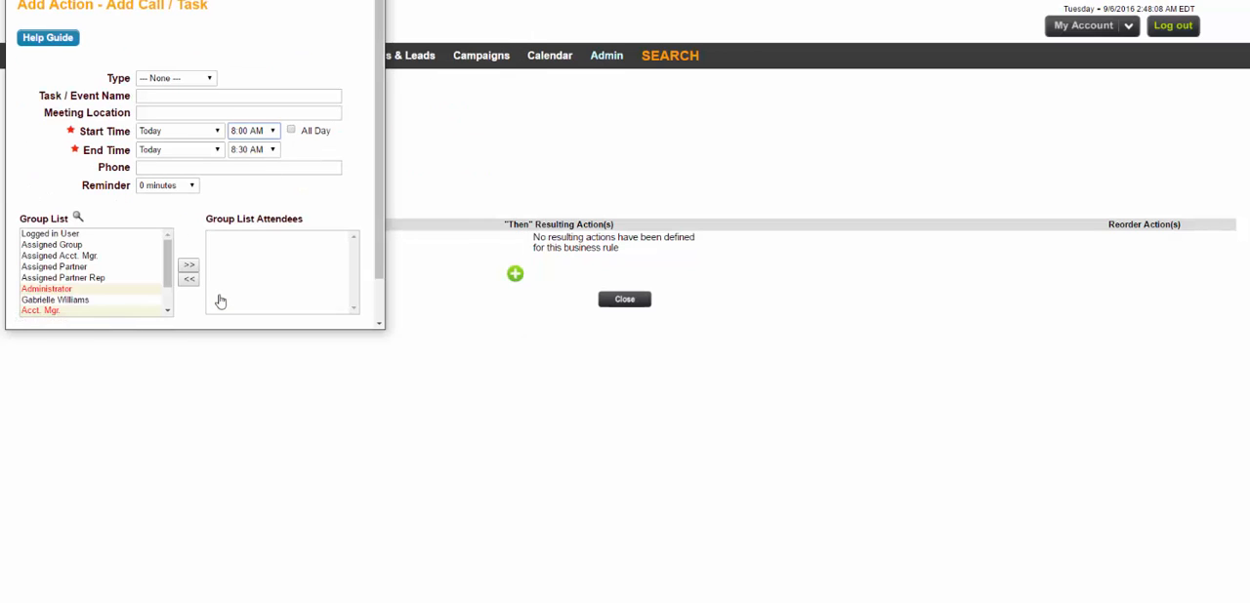
pyautogui.click(168, 78)
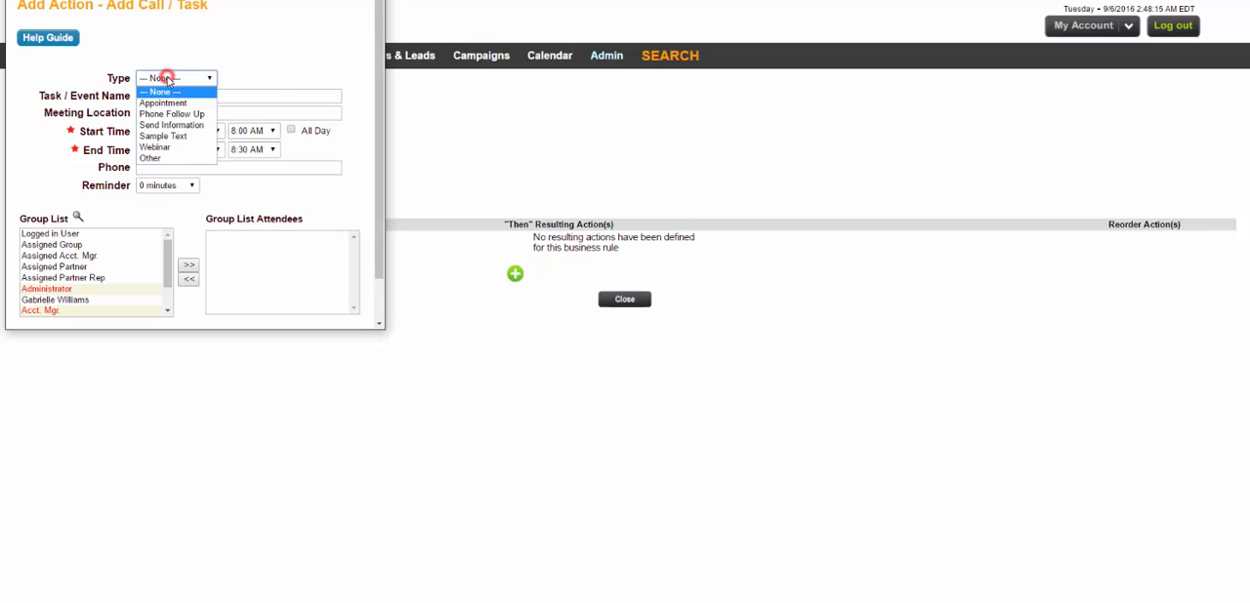
pyautogui.click(184, 115)
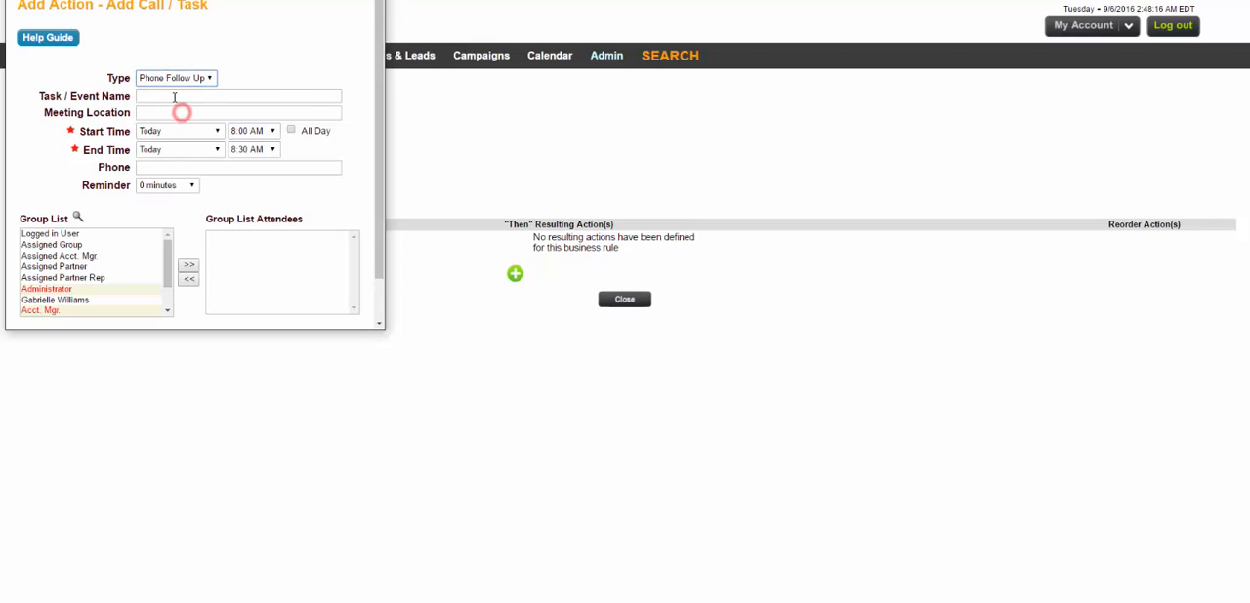
pyautogui.click(174, 95)
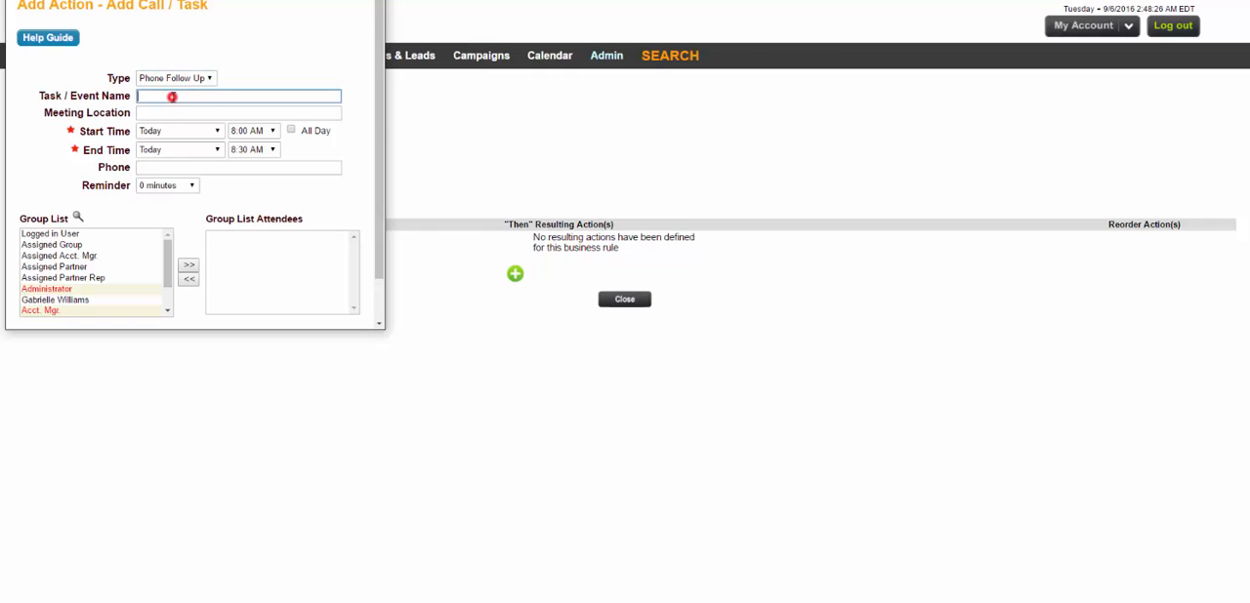
pyautogui.write('Follow up from Click Action')
# Make the follow-up task an all-day event and keep its reminder at 0 minutes.
pyautogui.click(244, 132)
pyautogui.click(250, 131)
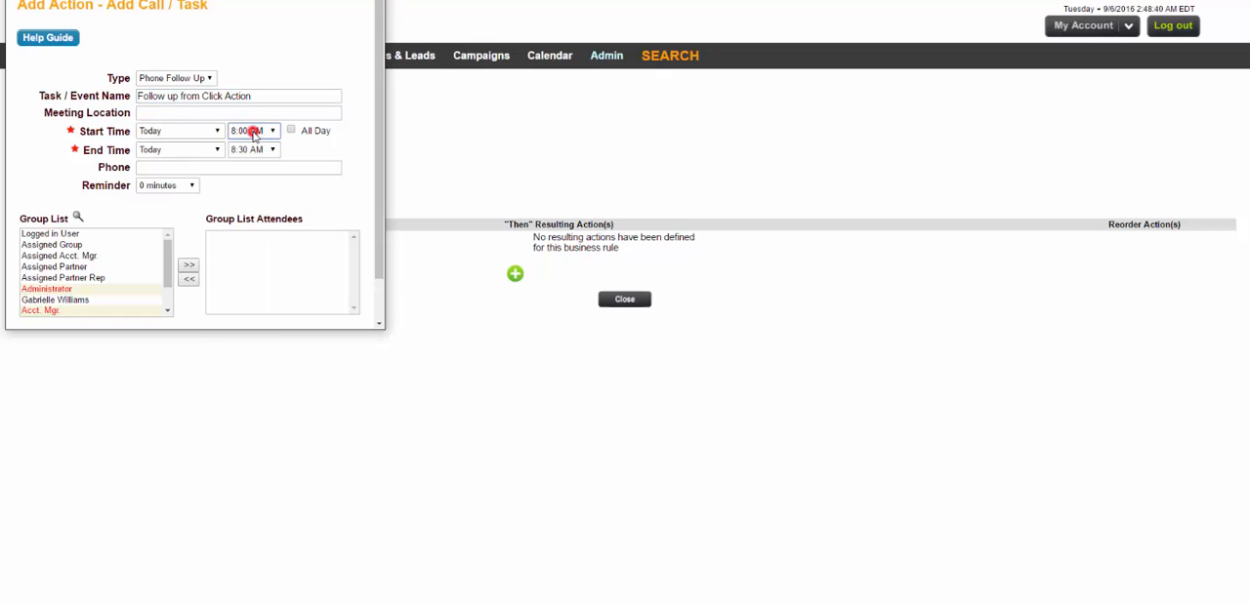
pyautogui.click(291, 130)
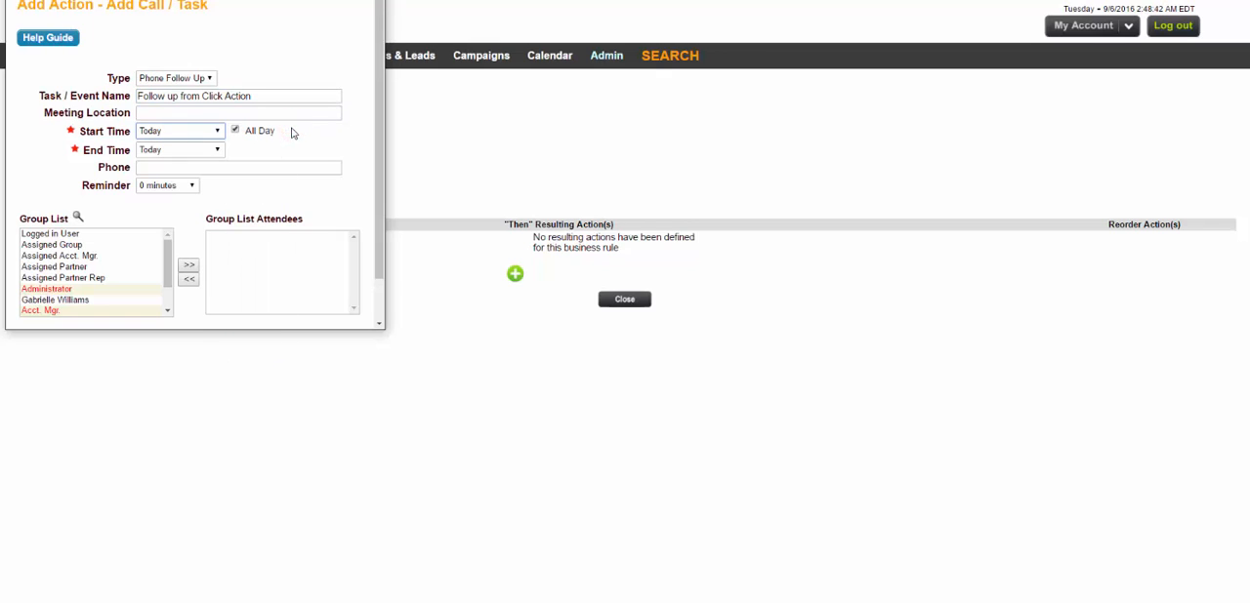
pyautogui.click(192, 186)
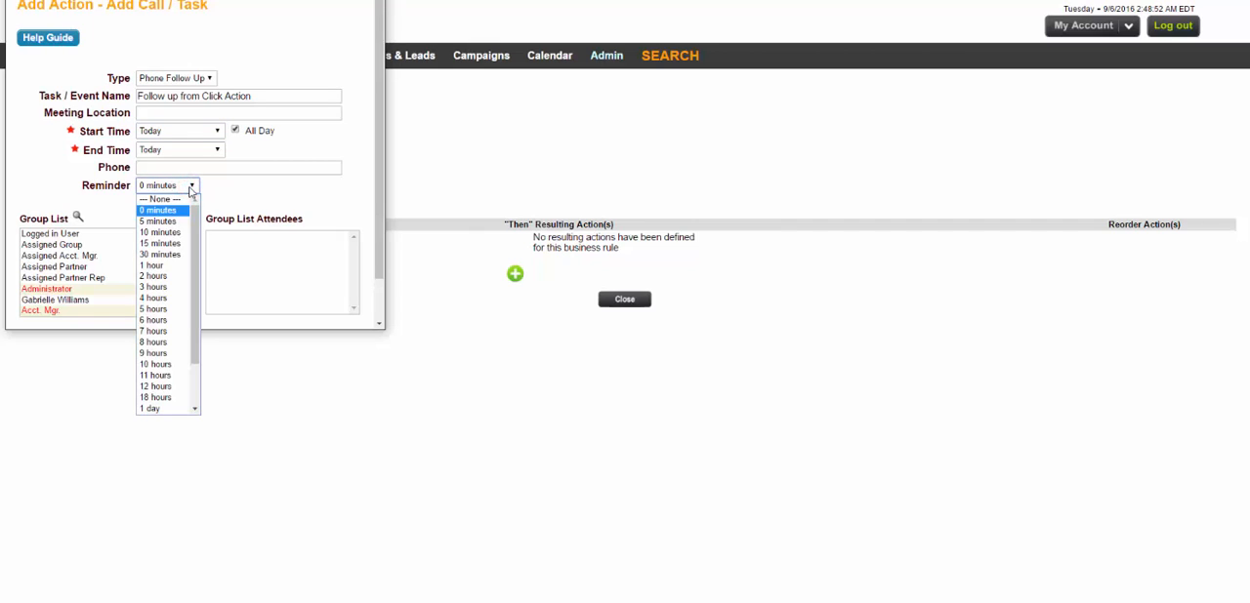
pyautogui.click(192, 188)
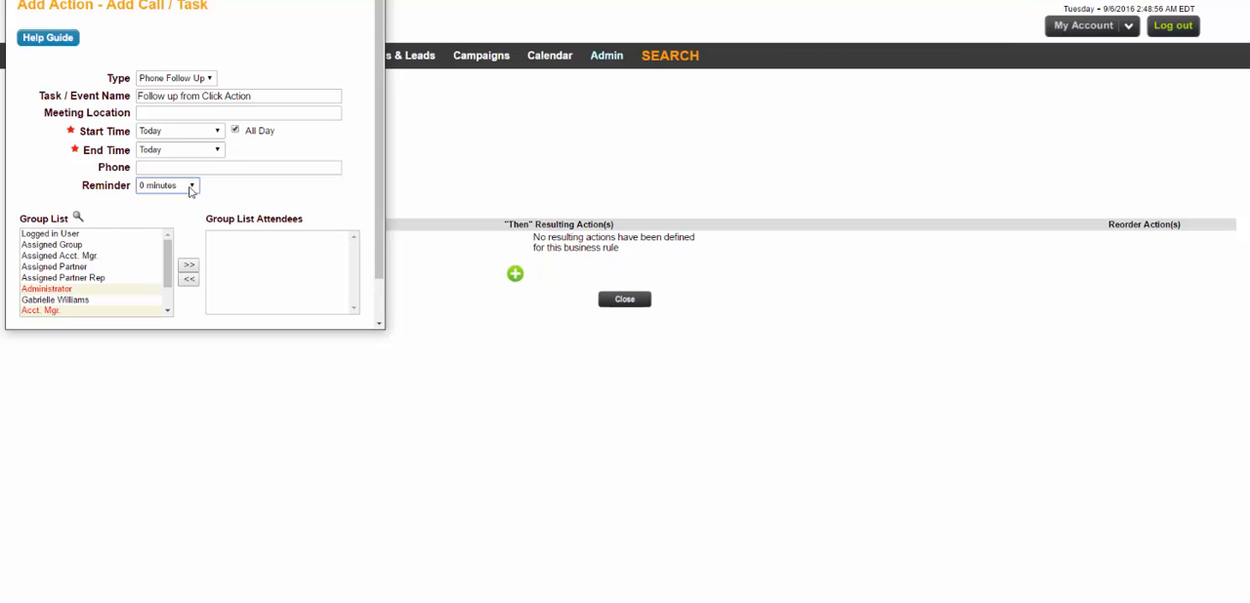
# Add Assigned Acct. Mgr. as the task's attendee, save the action, and close the business rule.
pyautogui.click(124, 256)
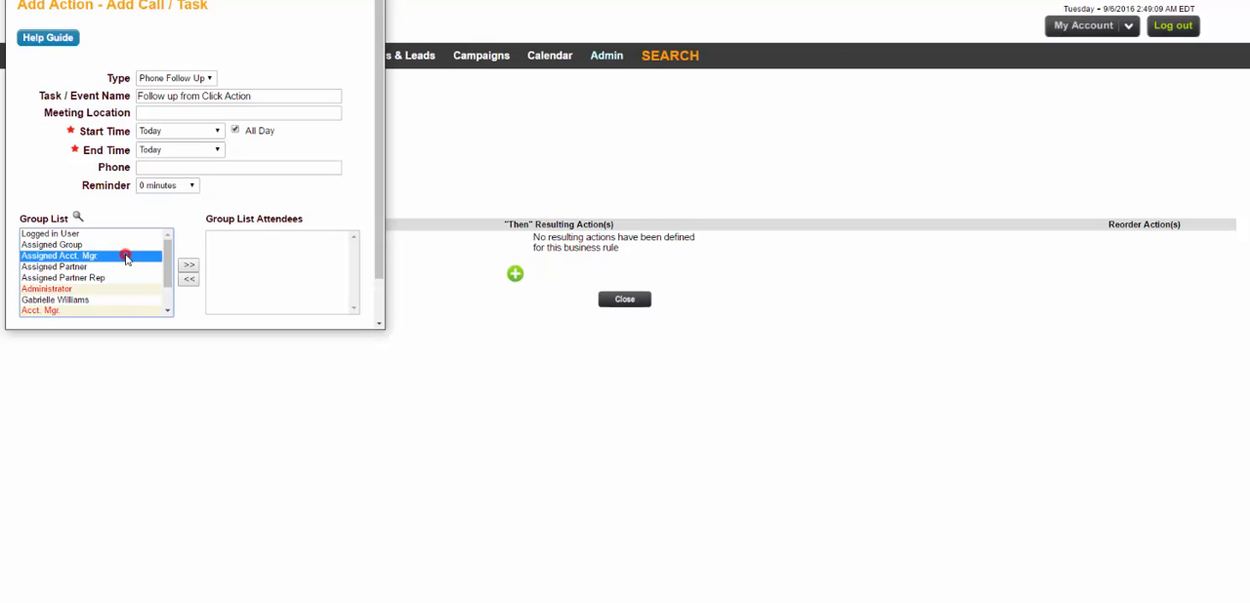
pyautogui.click(188, 266)
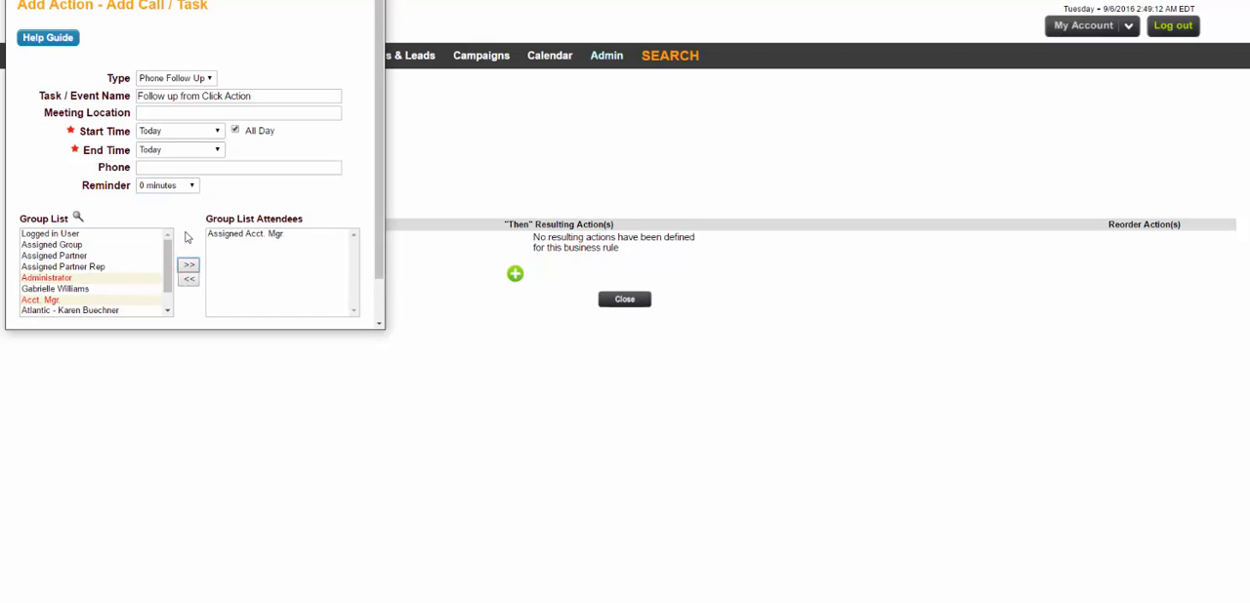
pyautogui.scroll(-2, 186, 237)
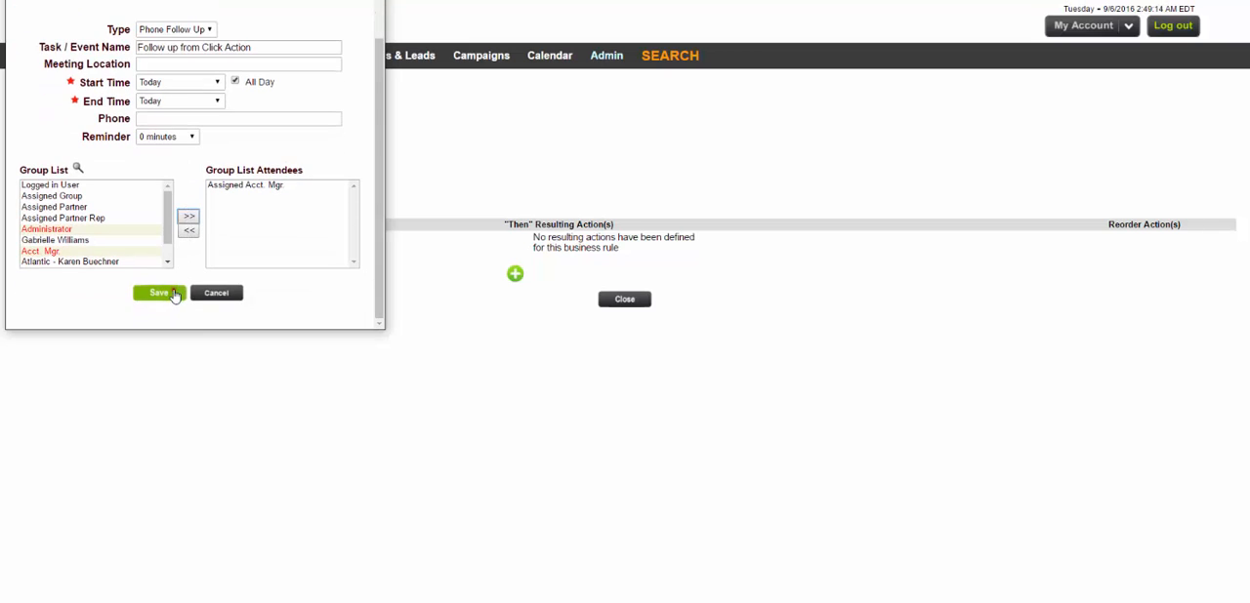
pyautogui.click(173, 291)
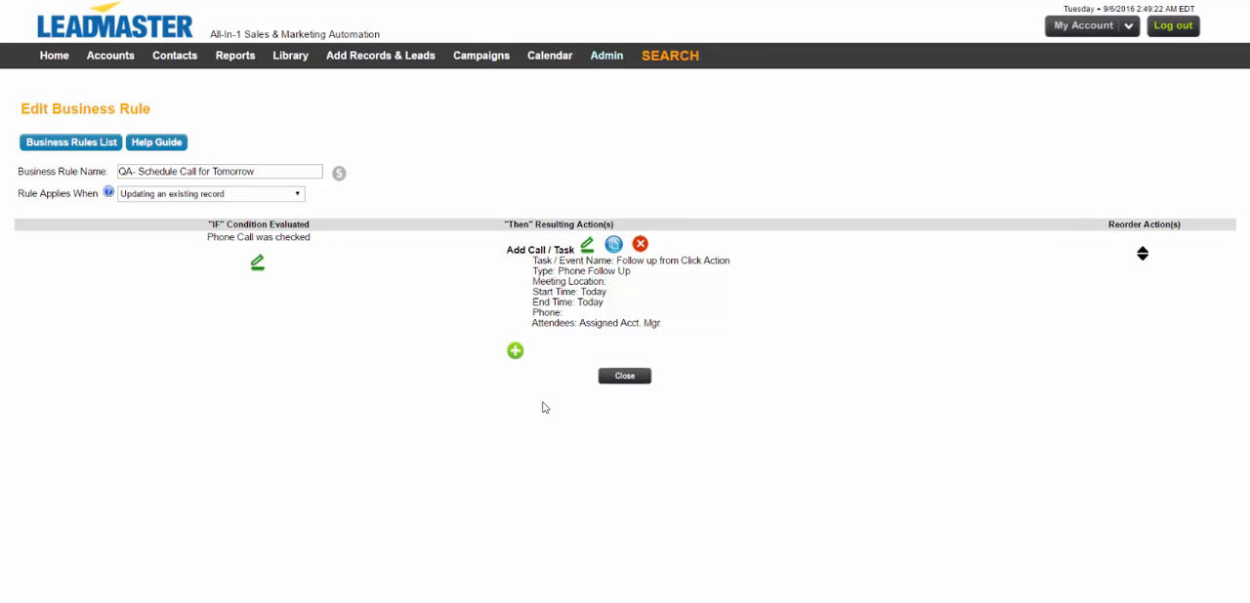
pyautogui.click(620, 378)
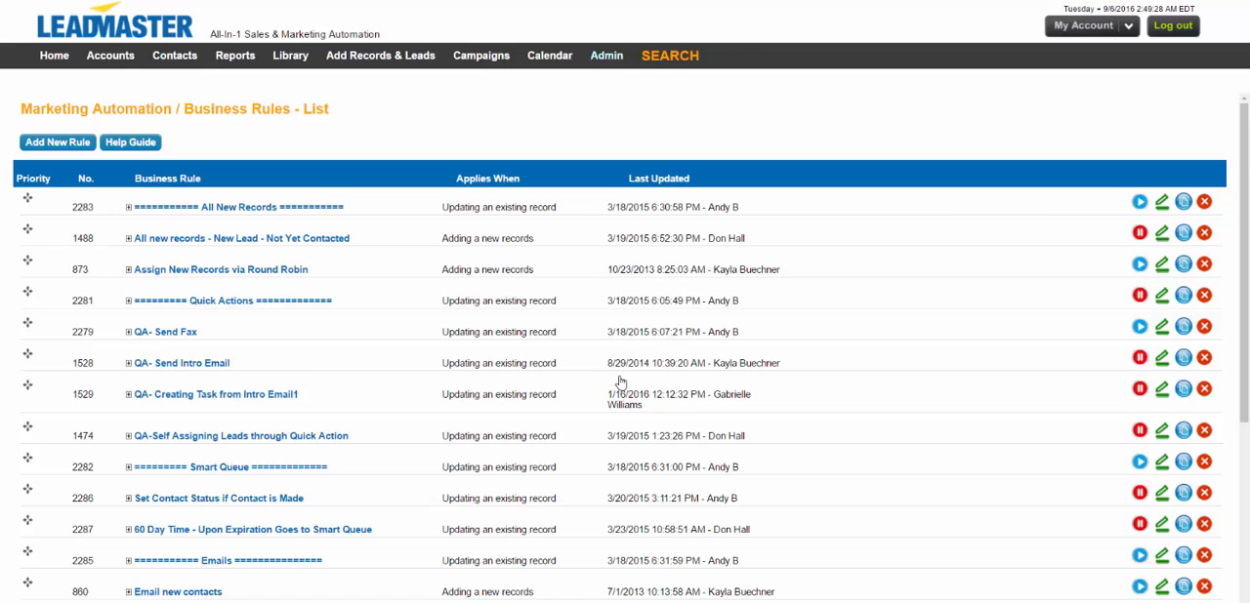
# Open the contact record of the Alexander and Sons account and check Schedule an Appointment in its Sales Activity section.
pyautogui.click(118, 58)
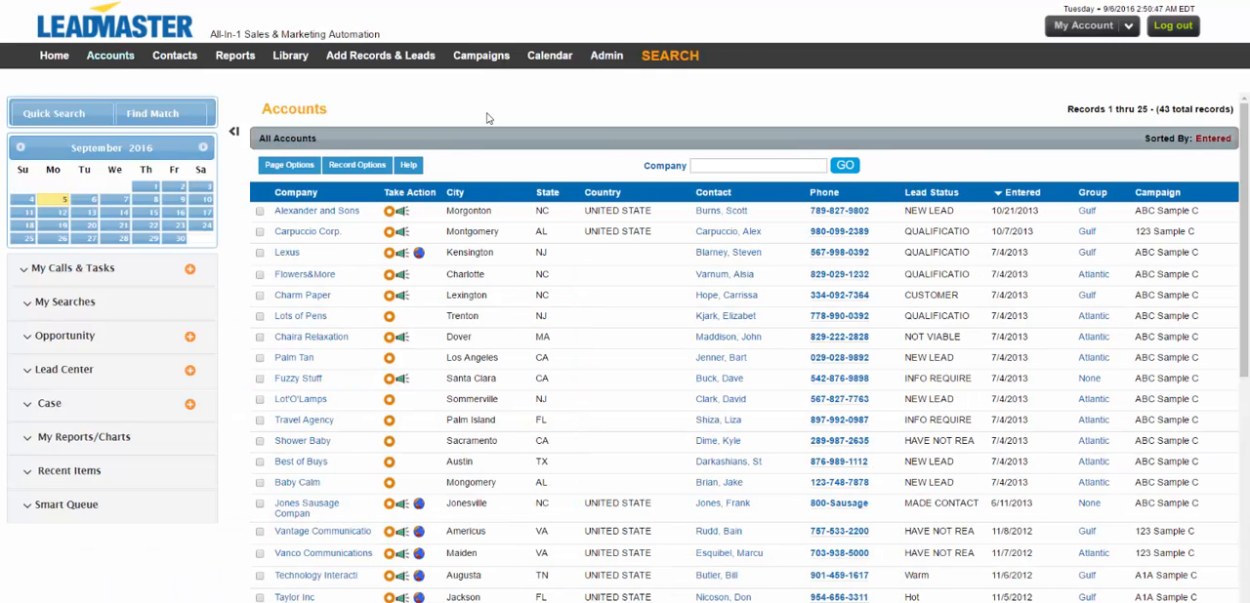
pyautogui.click(732, 211)
pyautogui.scroll(-5, 1237, 291)
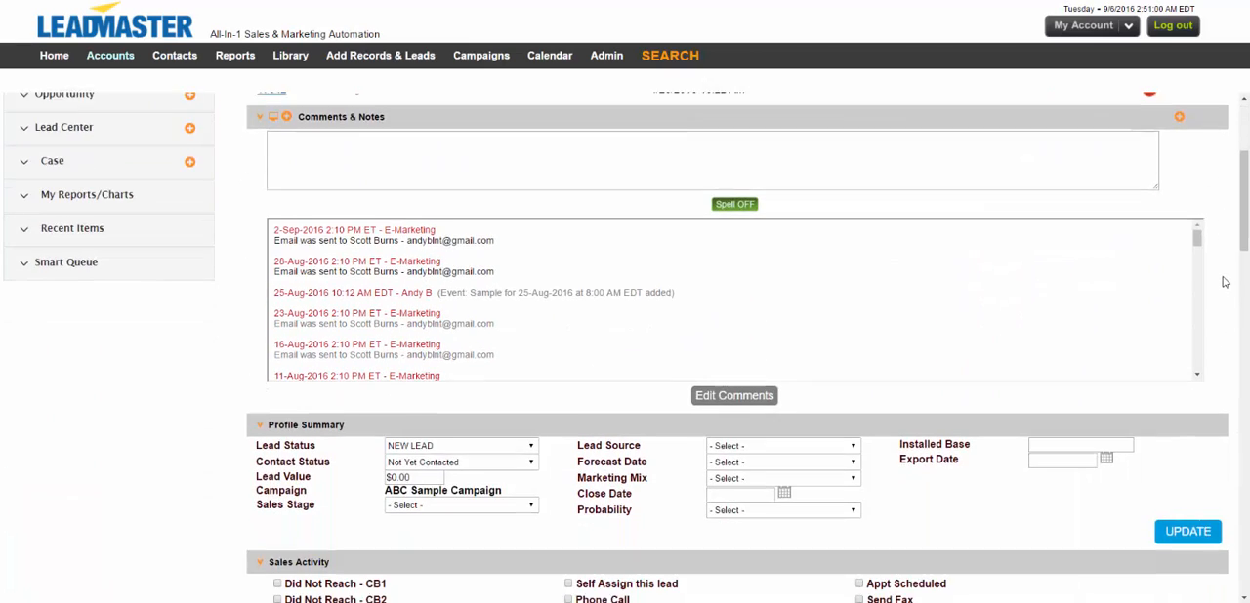
pyautogui.scroll(-3, 1237, 291)
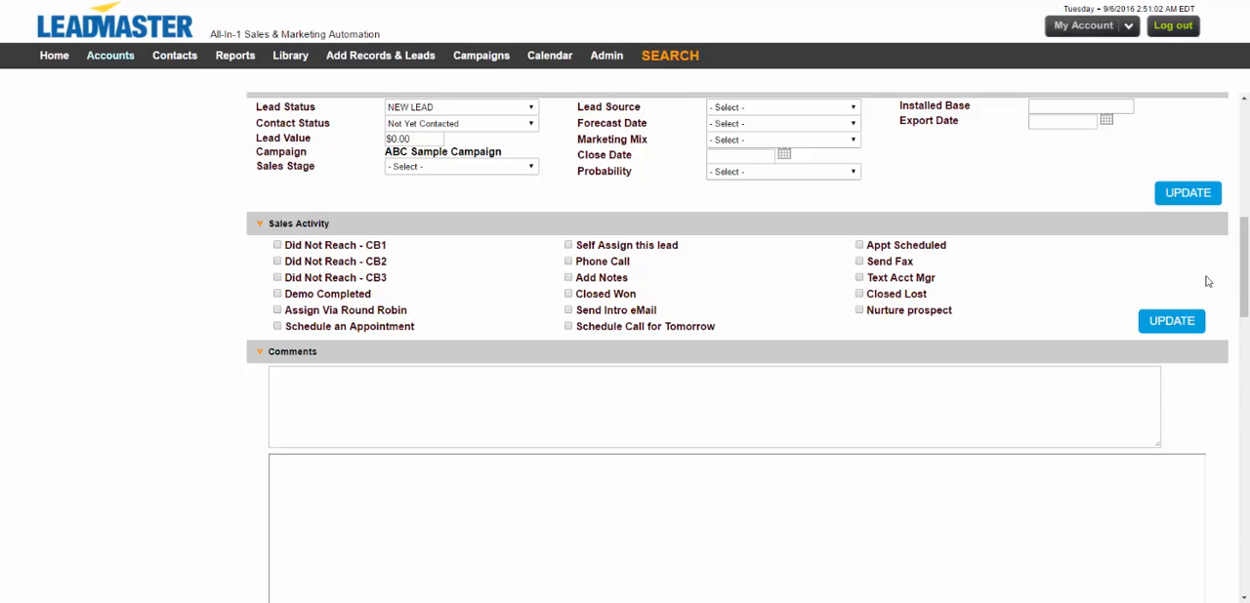
pyautogui.click(277, 327)
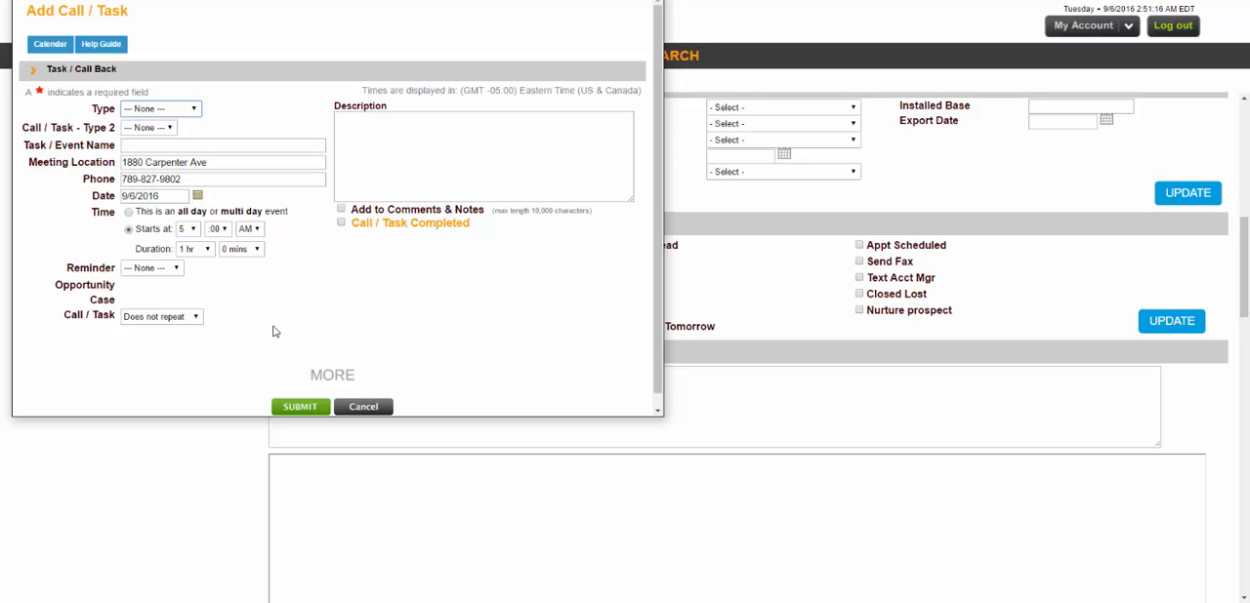
# Set the call/task type to Appointment on 9/13/2016 at 10:00 AM, and name it as an appointment with the contact.
pyautogui.click(193, 109)
pyautogui.click(188, 129)
pyautogui.click(198, 195)
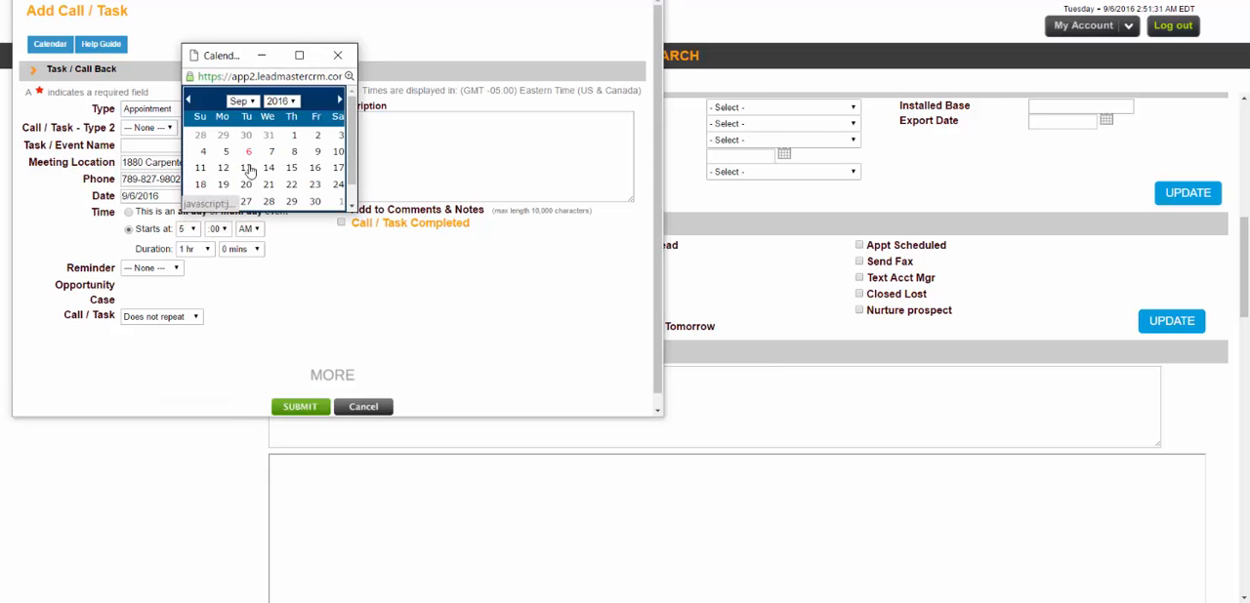
pyautogui.click(245, 169)
pyautogui.click(196, 228)
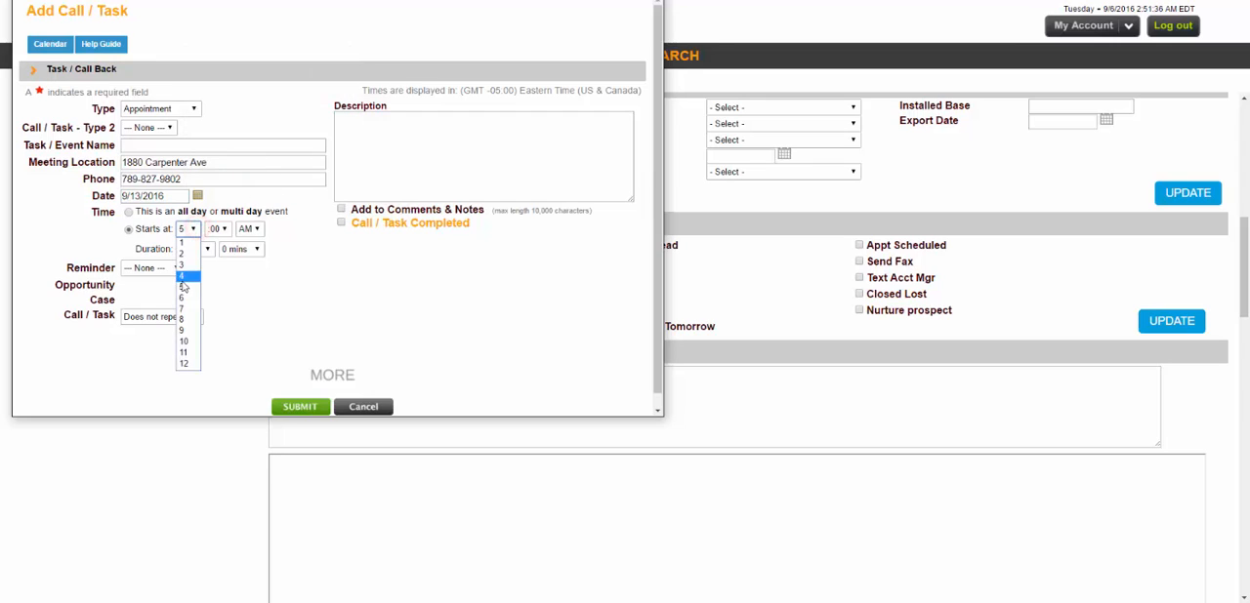
pyautogui.click(185, 342)
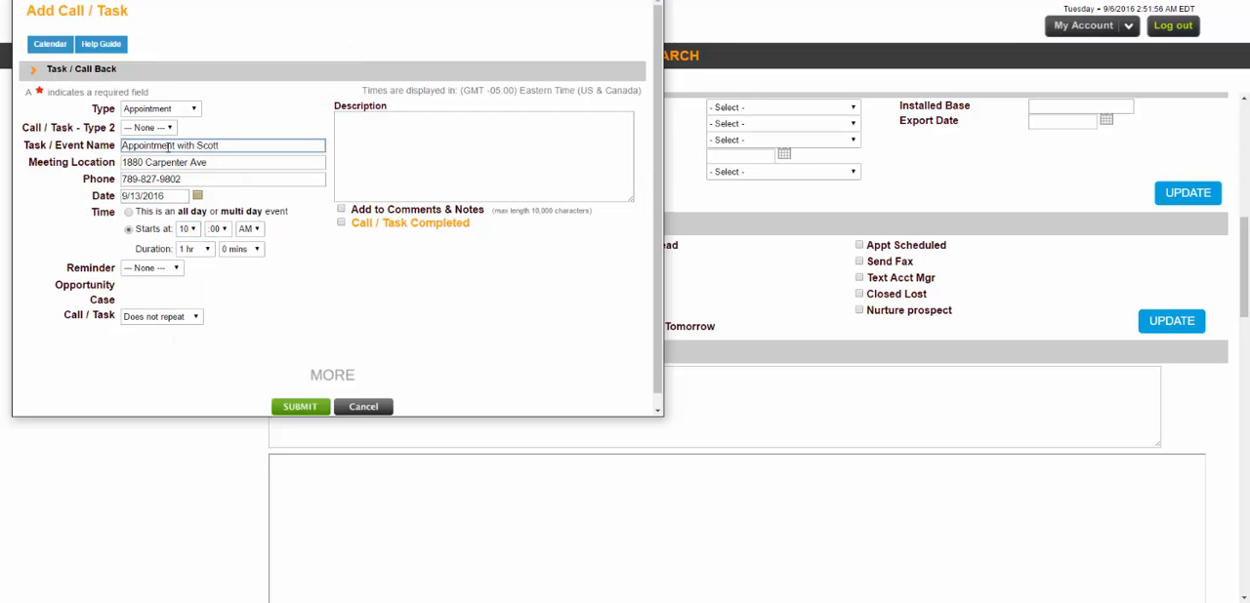
# Keep the appointment's reminder at None and its recurrence at Does not repeat.
pyautogui.click(131, 267)
pyautogui.click(131, 267)
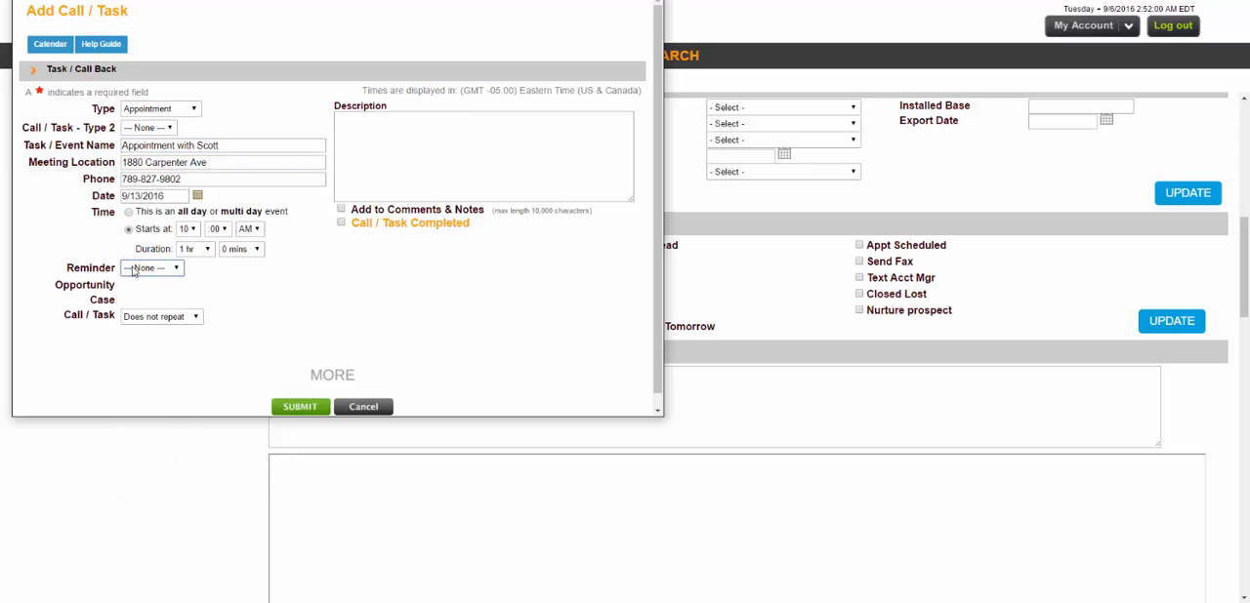
pyautogui.click(173, 316)
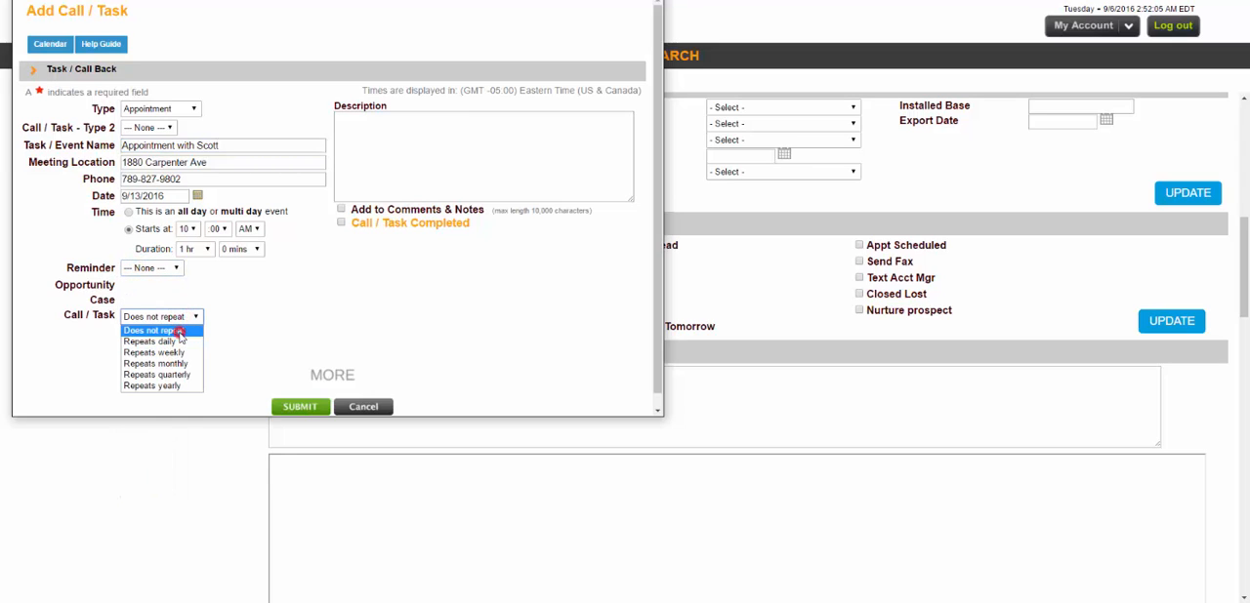
pyautogui.click(179, 332)
# Show the appointment's participants and replace the default administrator in the group attendees with the Gulf account manager.
pyautogui.scroll(-1, 293, 342)
pyautogui.click(334, 361)
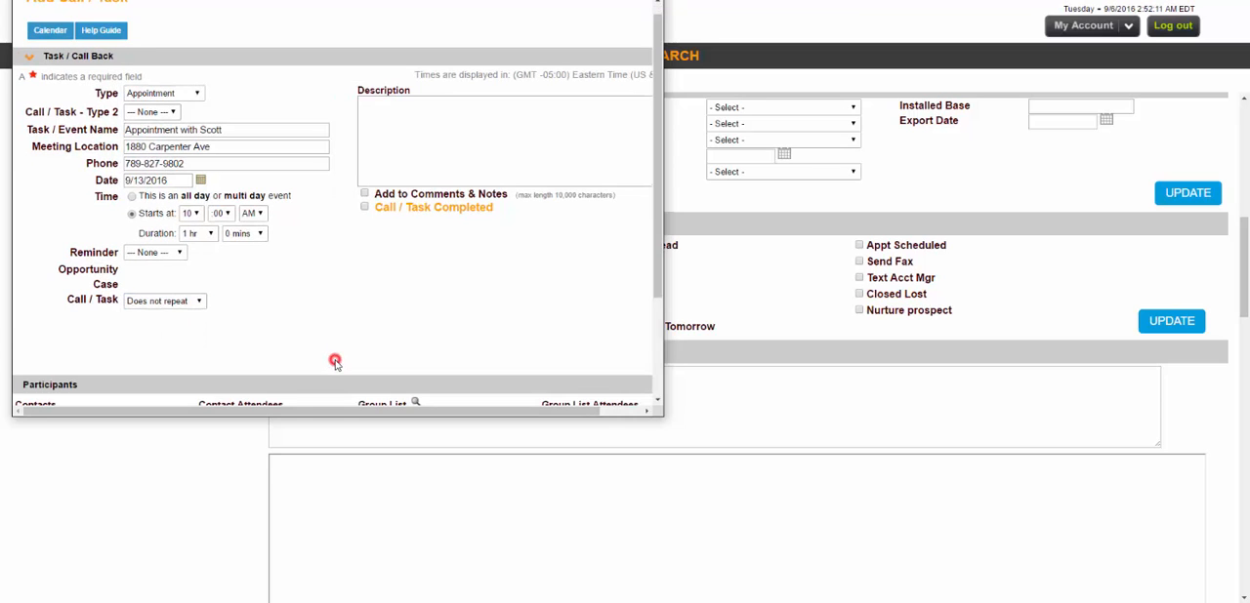
pyautogui.scroll(-3, 334, 344)
pyautogui.click(475, 312)
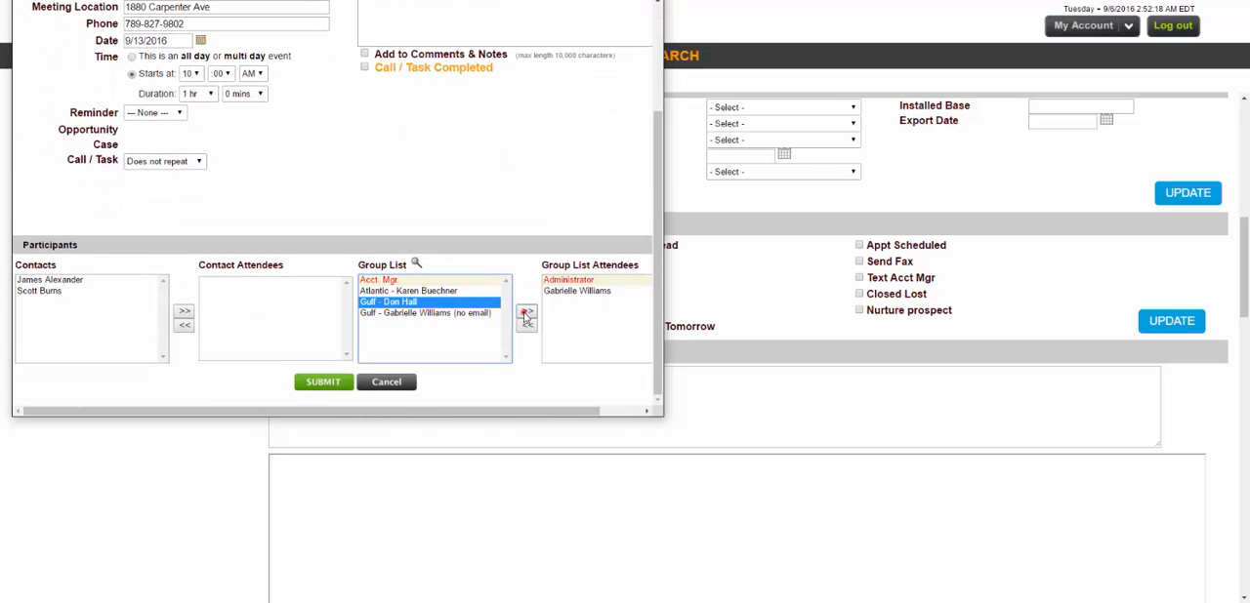
pyautogui.click(525, 312)
pyautogui.click(526, 324)
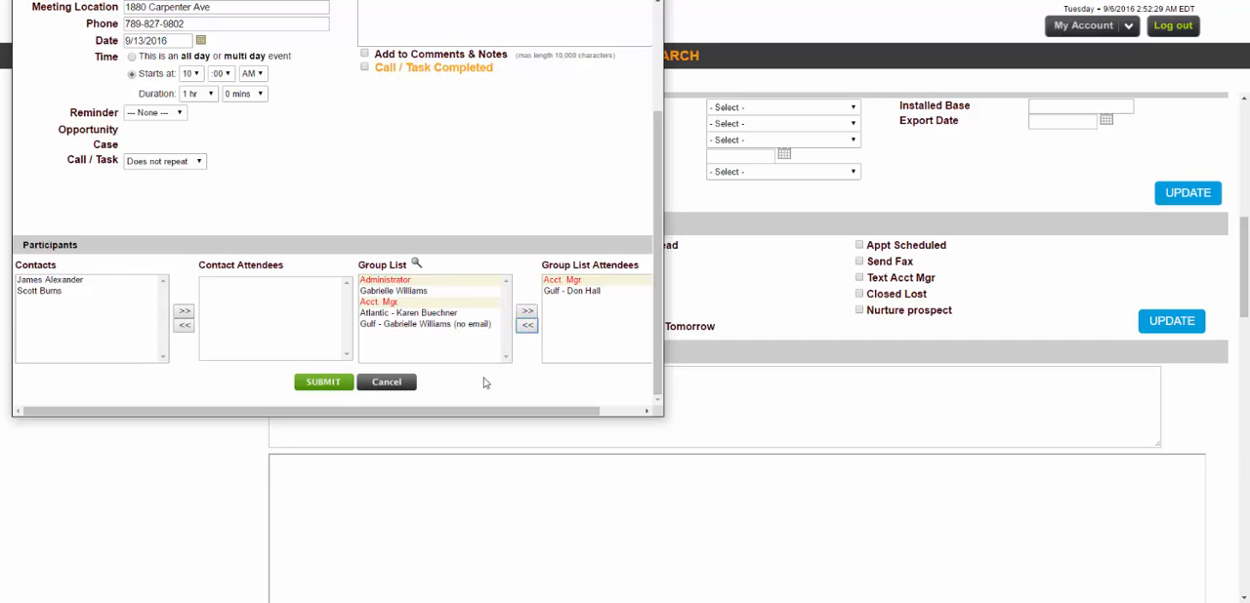
# Submit the appointment without sending an email notification, and update the contact record.
pyautogui.click(337, 382)
pyautogui.click(73, 152)
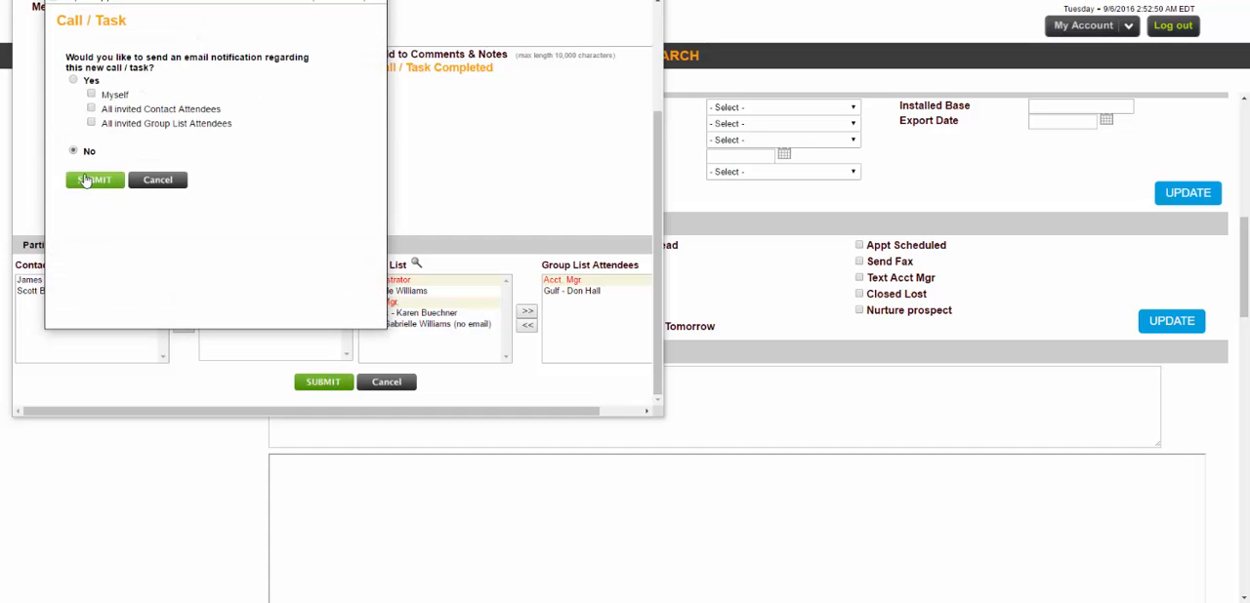
pyautogui.click(84, 178)
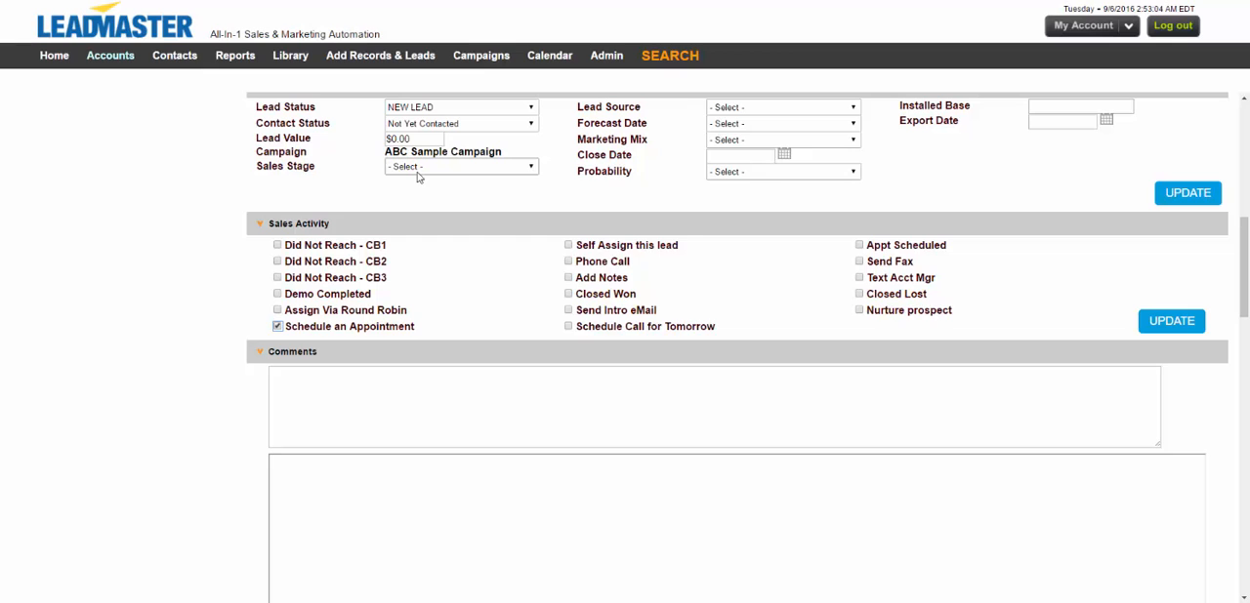
pyautogui.click(1169, 323)
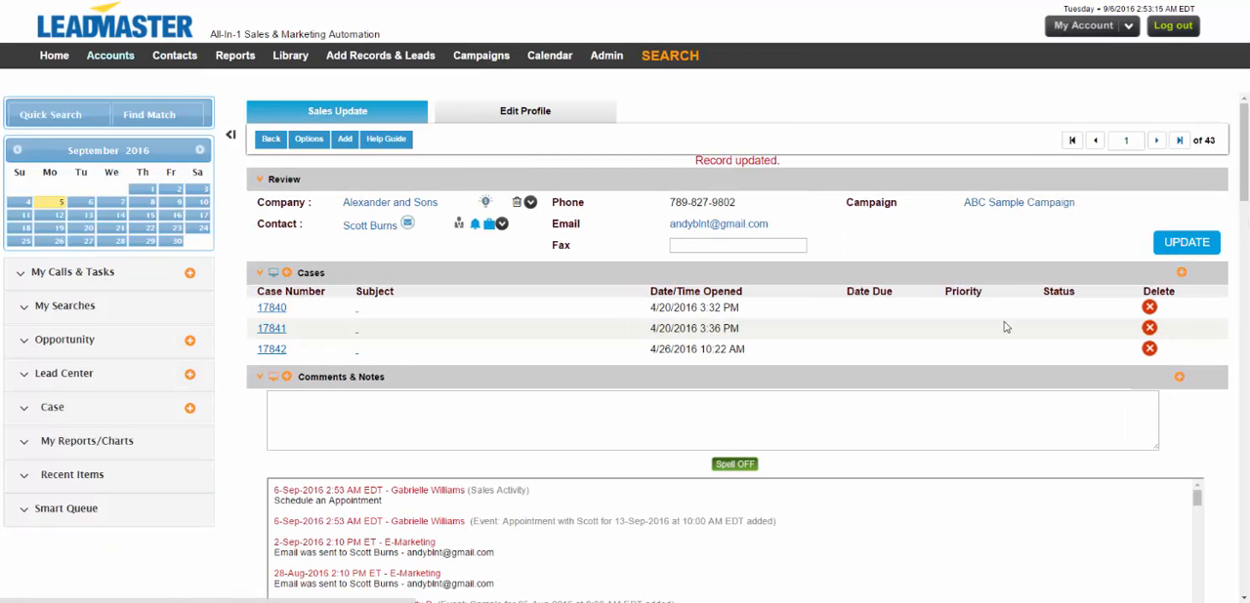
# Check Schedule Call for Tomorrow in the Sales Activity section and update the record.
pyautogui.scroll(-5, 1216, 341)
pyautogui.scroll(-2, 1216, 341)
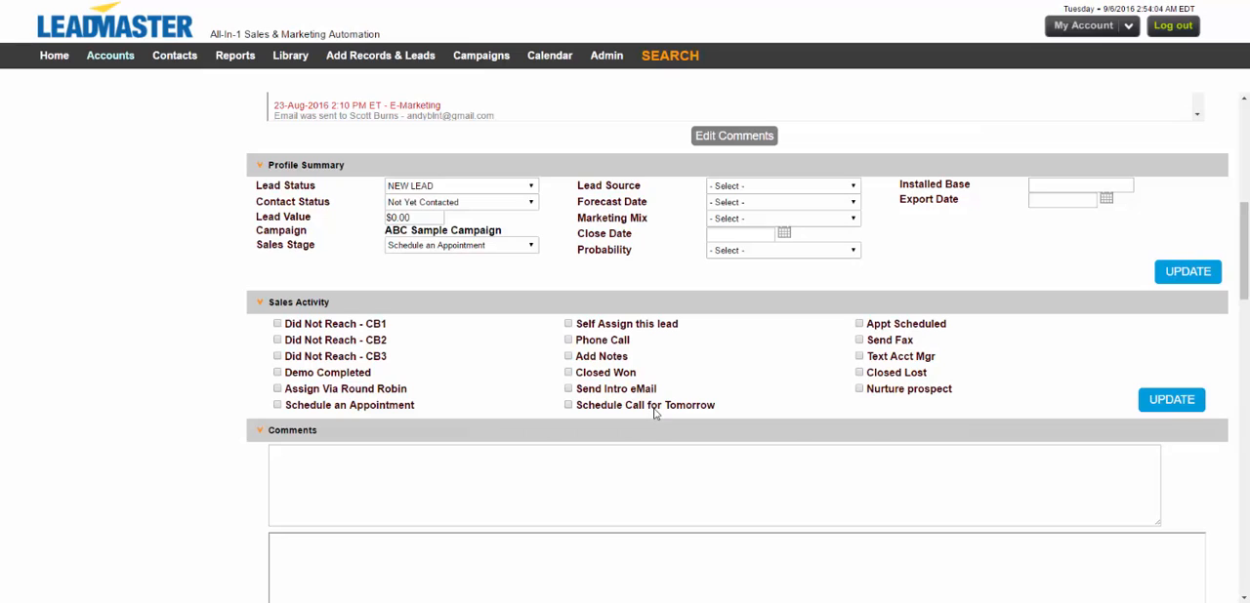
pyautogui.click(658, 408)
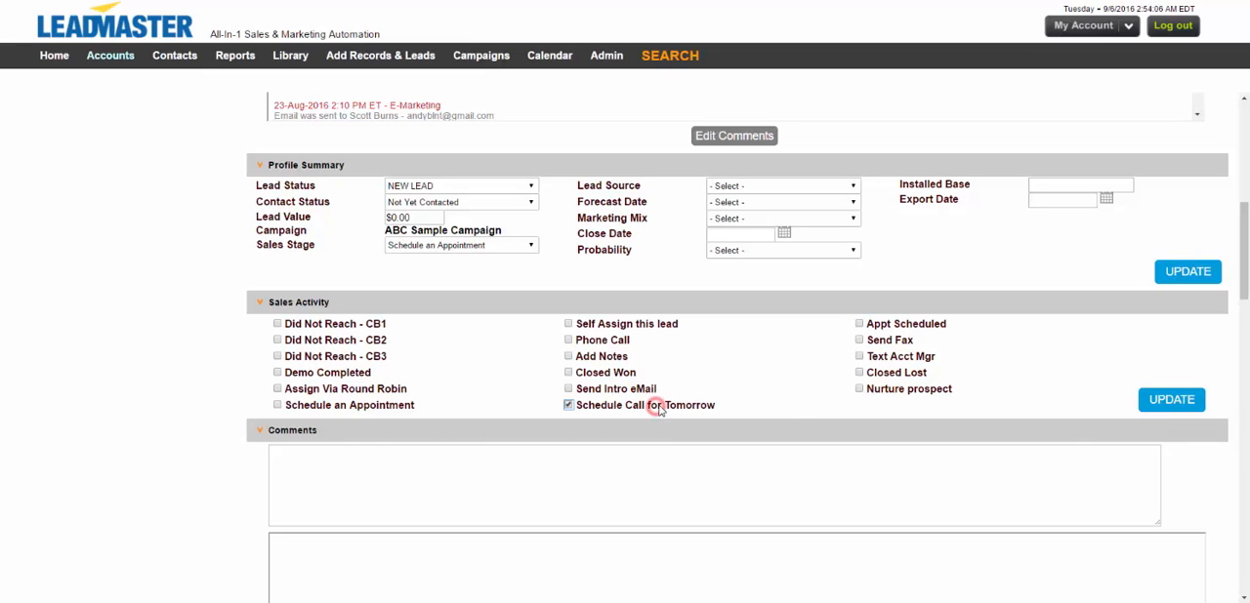
pyautogui.click(1171, 403)
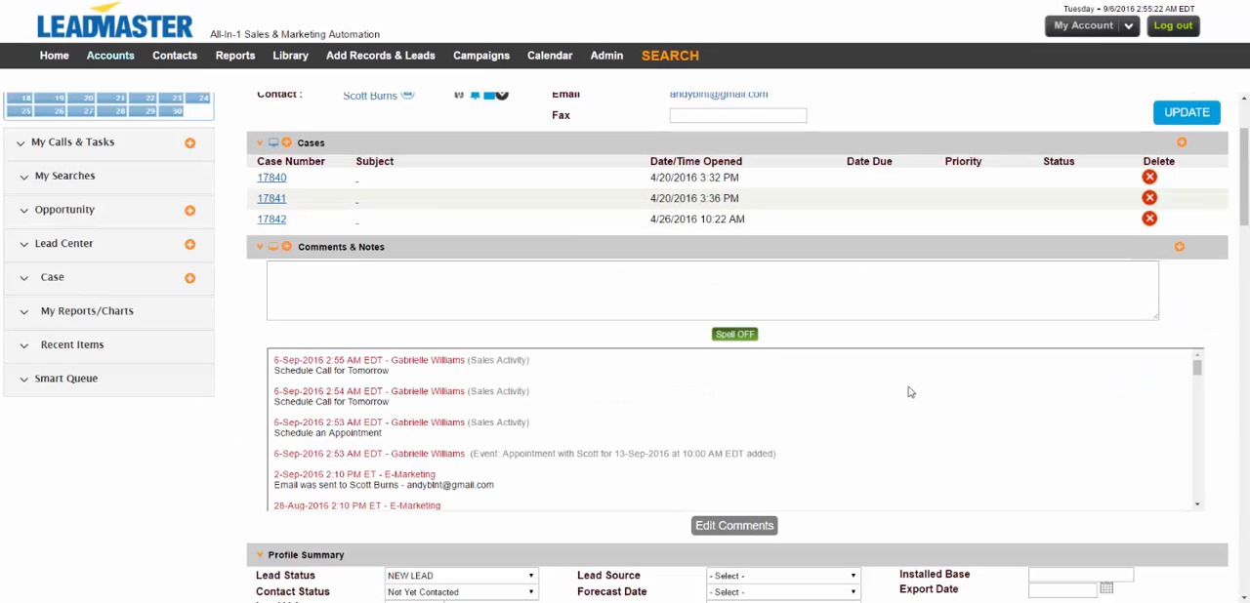